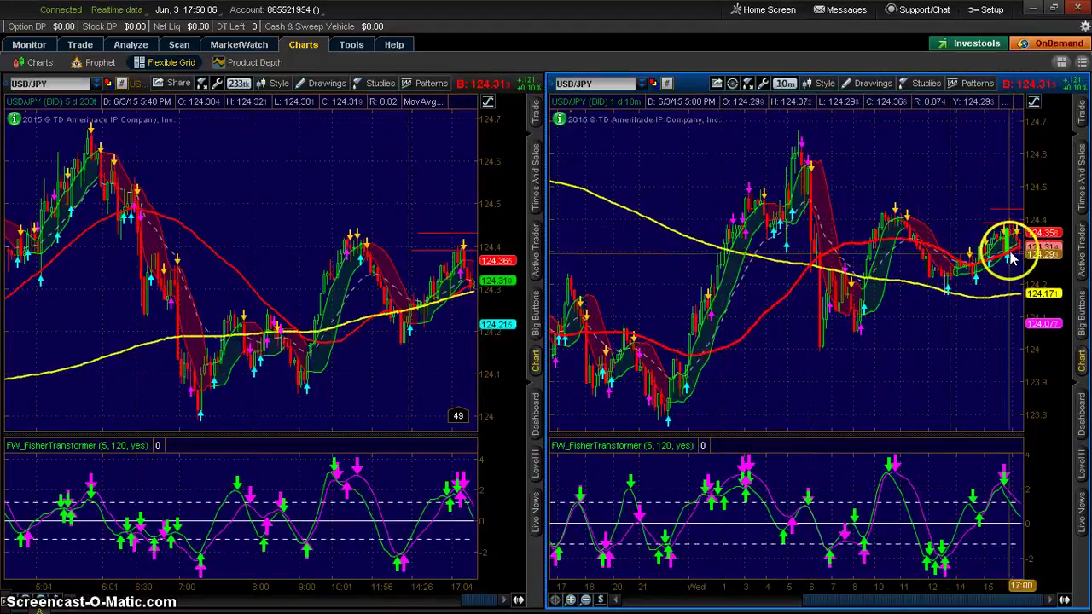
# Switch to Facebook in the Chrome browser and open your own profile page
pyautogui.click(1034, 9)
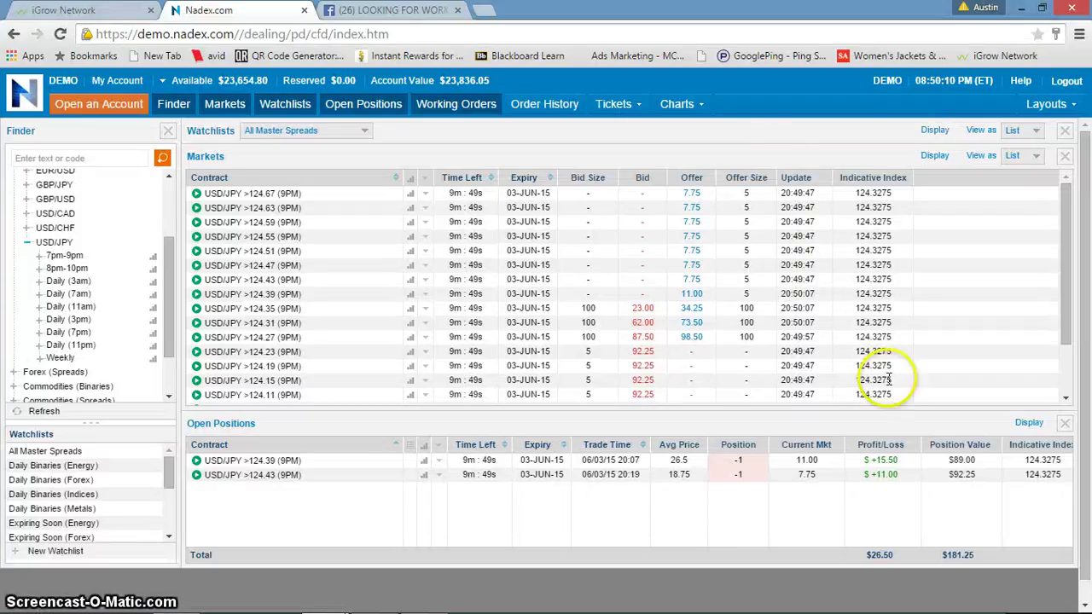
pyautogui.click(394, 10)
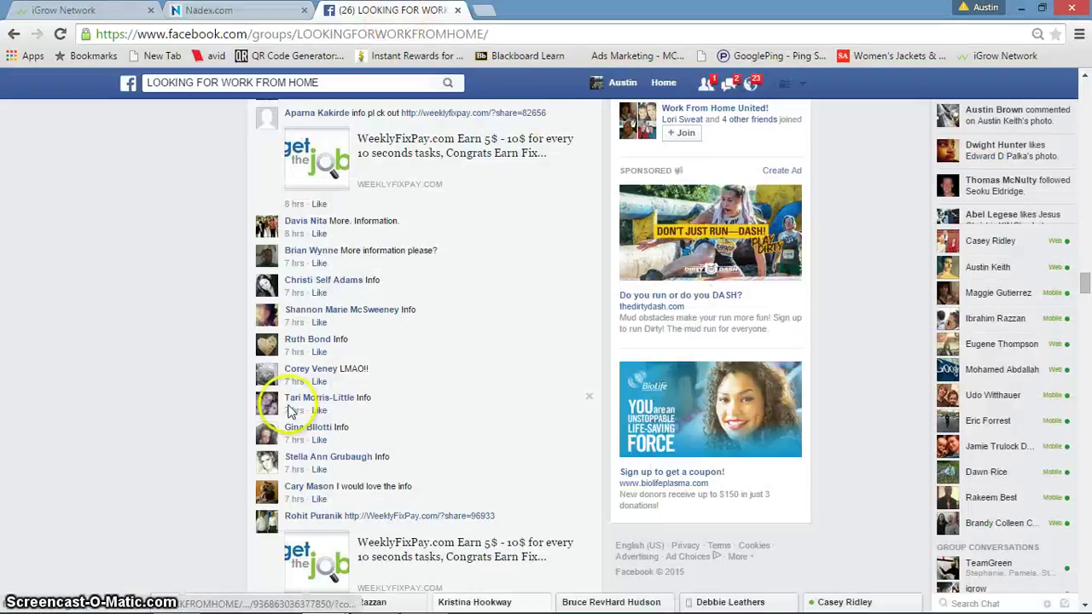
pyautogui.click(341, 82)
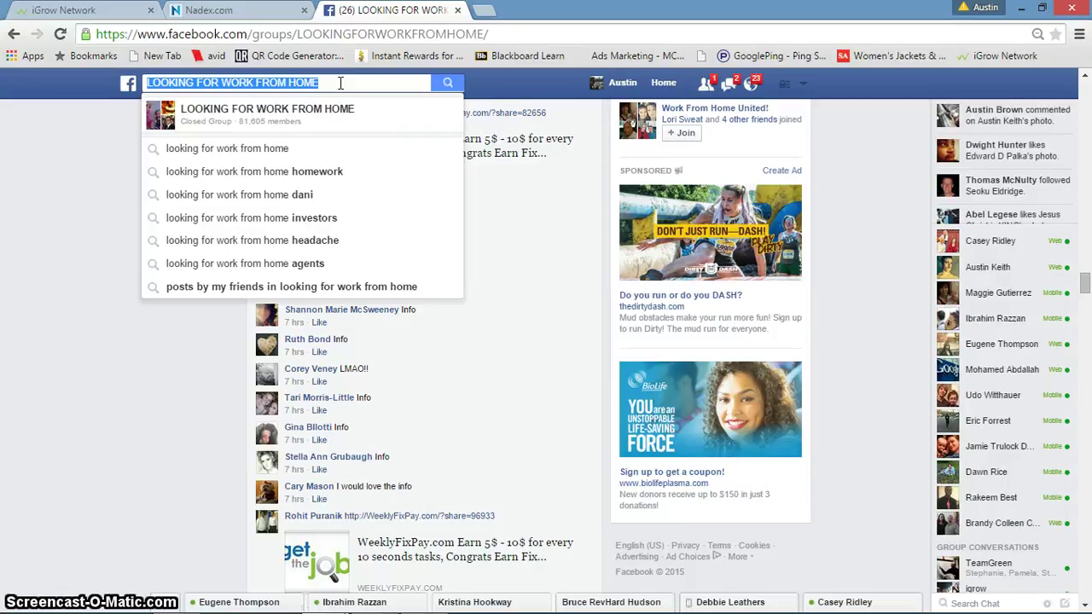
pyautogui.click(616, 84)
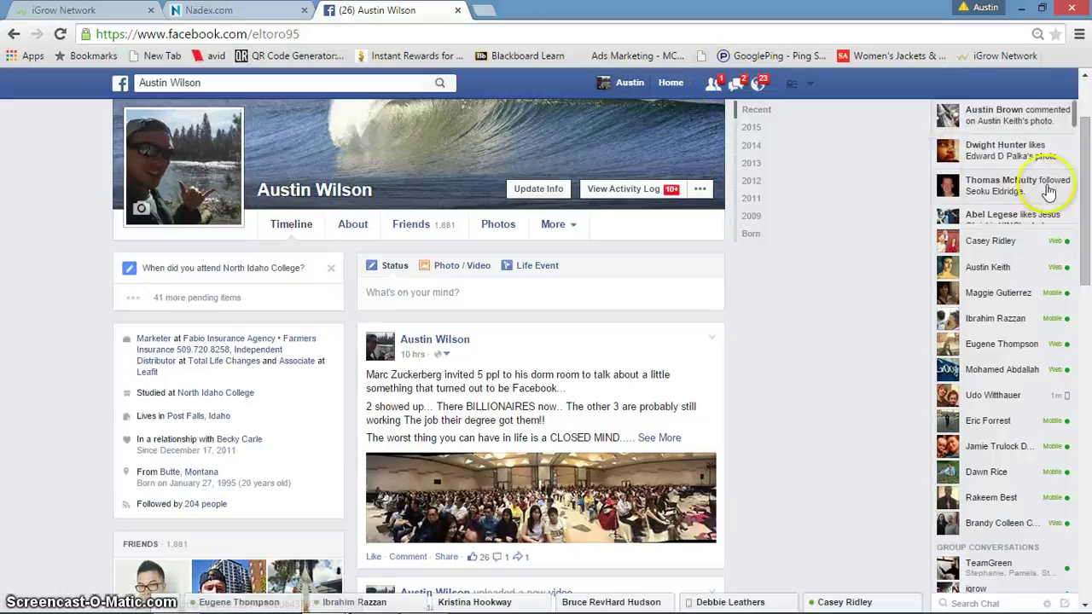
# Look over your own profile's cover area, intro details and most recent timeline posts
pyautogui.scroll(1, 1088, 166)
pyautogui.scroll(1, 1089, 166)
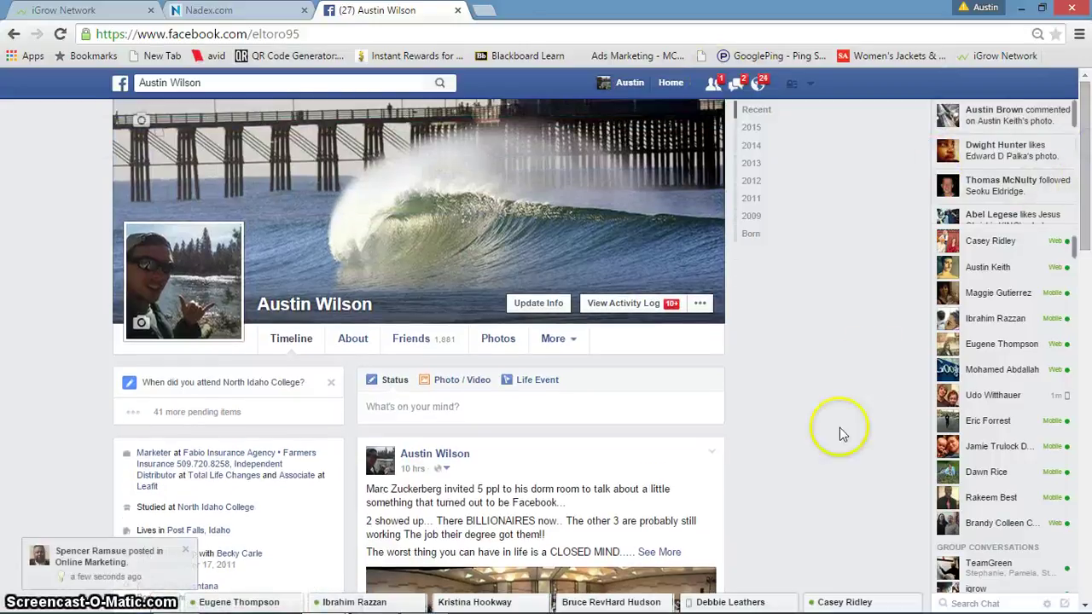
pyautogui.scroll(-2, 1088, 207)
pyautogui.scroll(-3, 1089, 208)
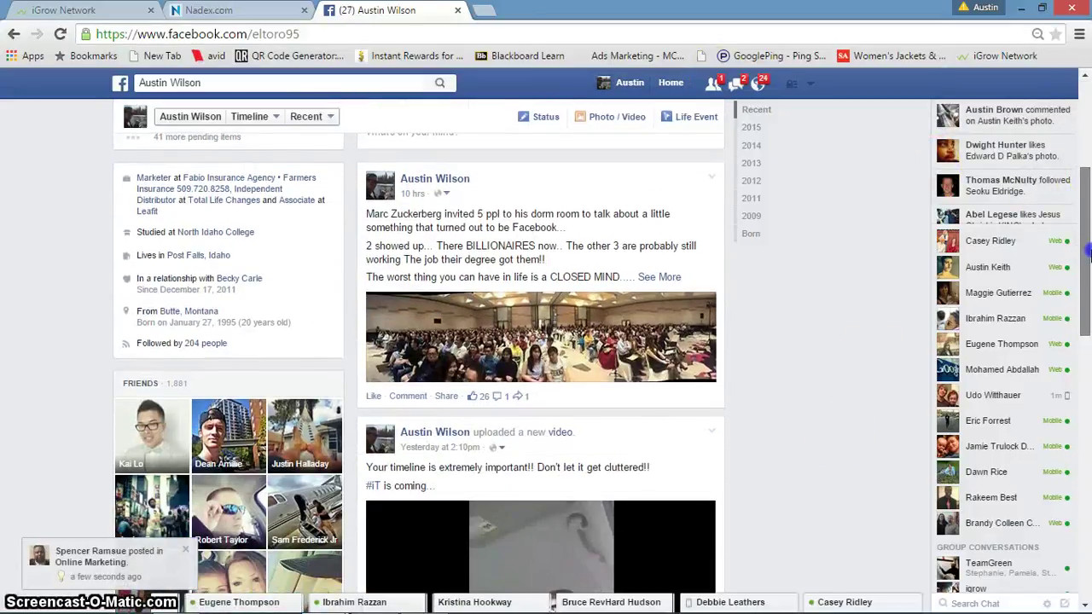
pyautogui.scroll(2, 1089, 218)
pyautogui.scroll(3, 1089, 217)
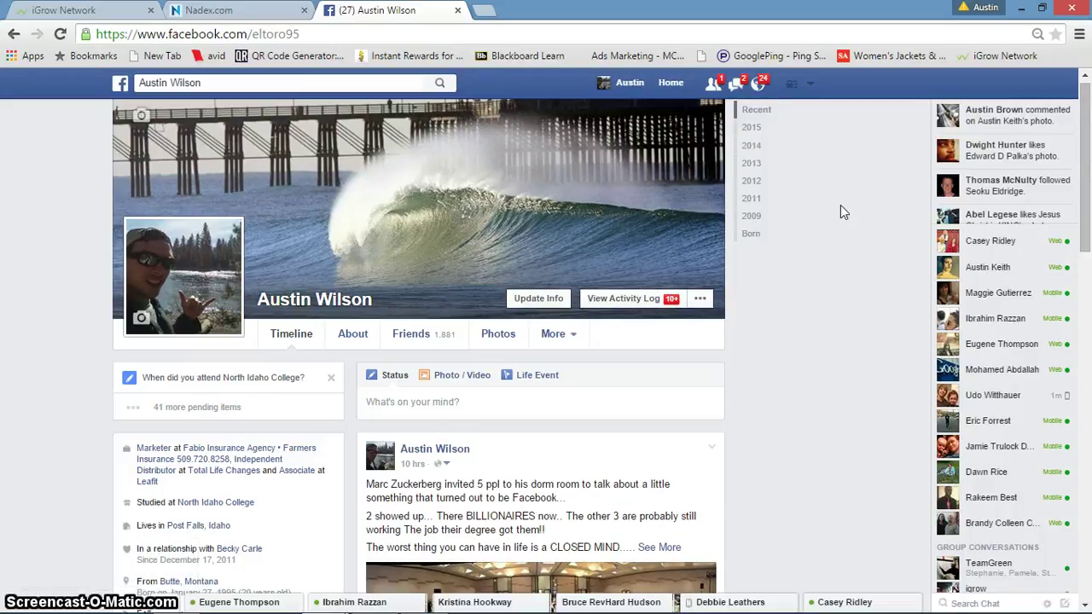
pyautogui.click(363, 82)
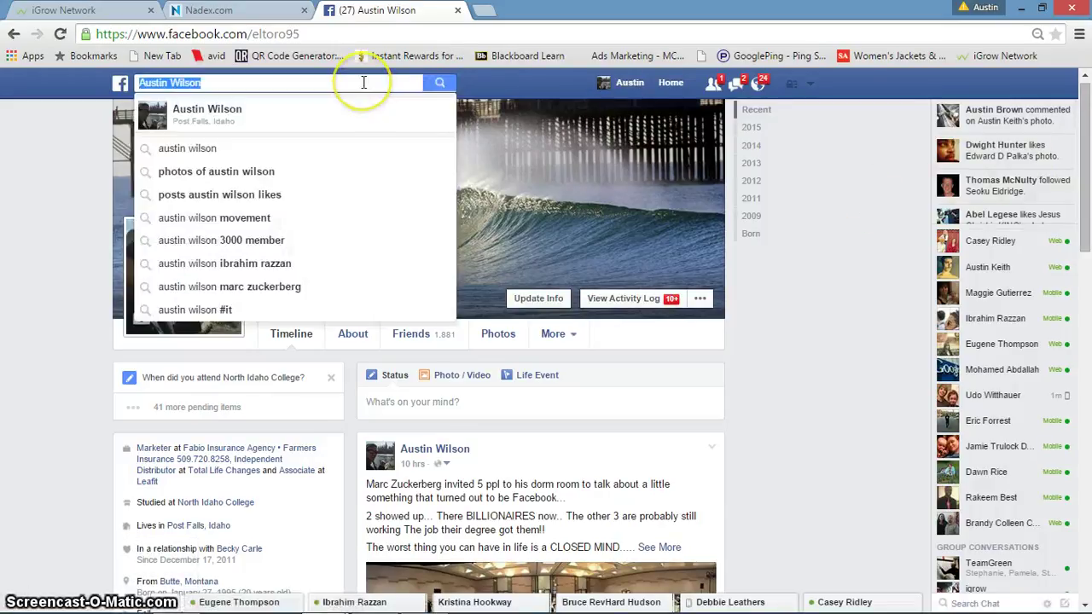
pyautogui.click(812, 317)
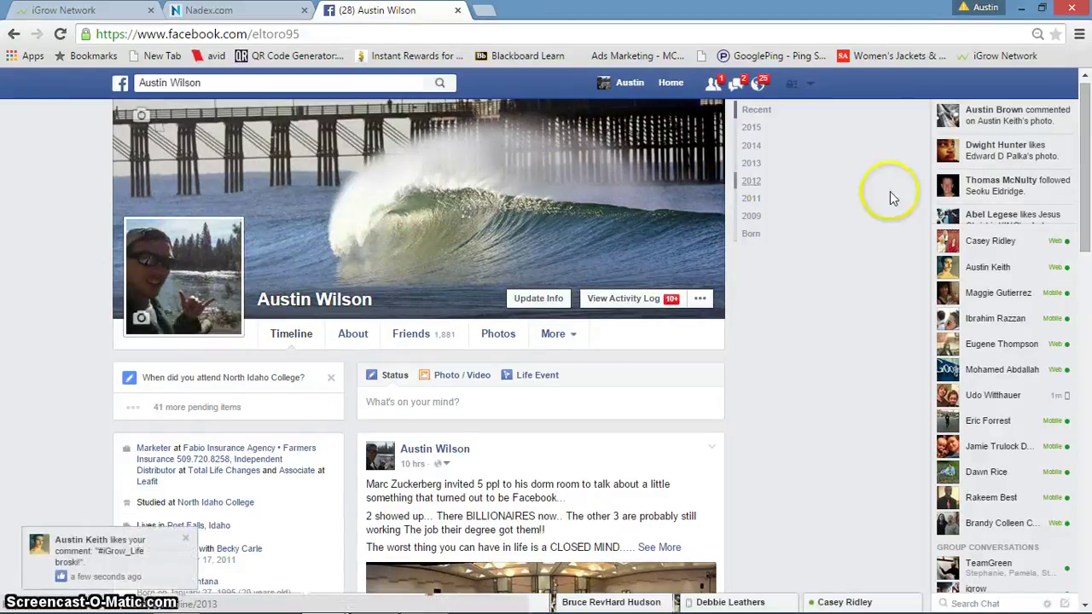
pyautogui.moveTo(1087, 170)
pyautogui.mouseDown()
pyautogui.moveTo(1087, 405)
pyautogui.moveTo(1088, 176)
pyautogui.mouseUp()
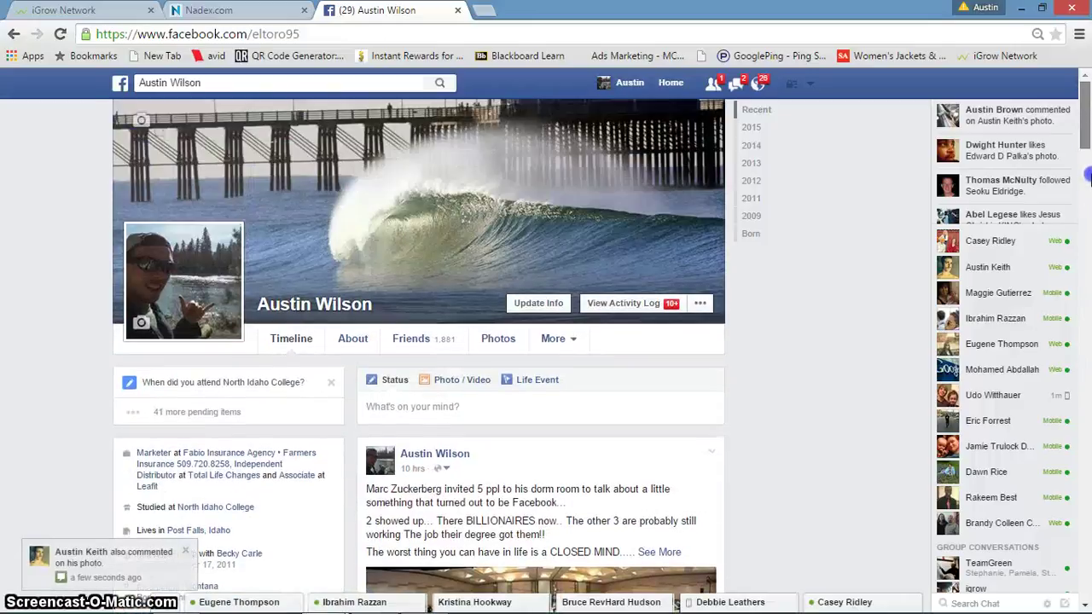
# Search Facebook for the network marketer by first name and open the profile of the match from Philadelphia, Pennsylvania
pyautogui.click(341, 83)
pyautogui.write('kai')
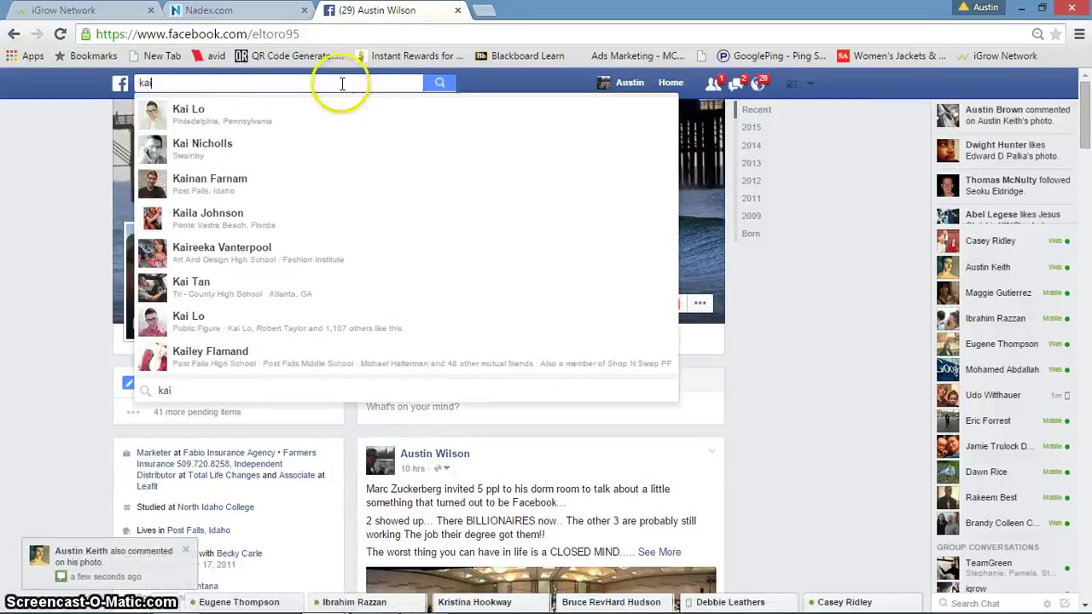
pyautogui.click(248, 121)
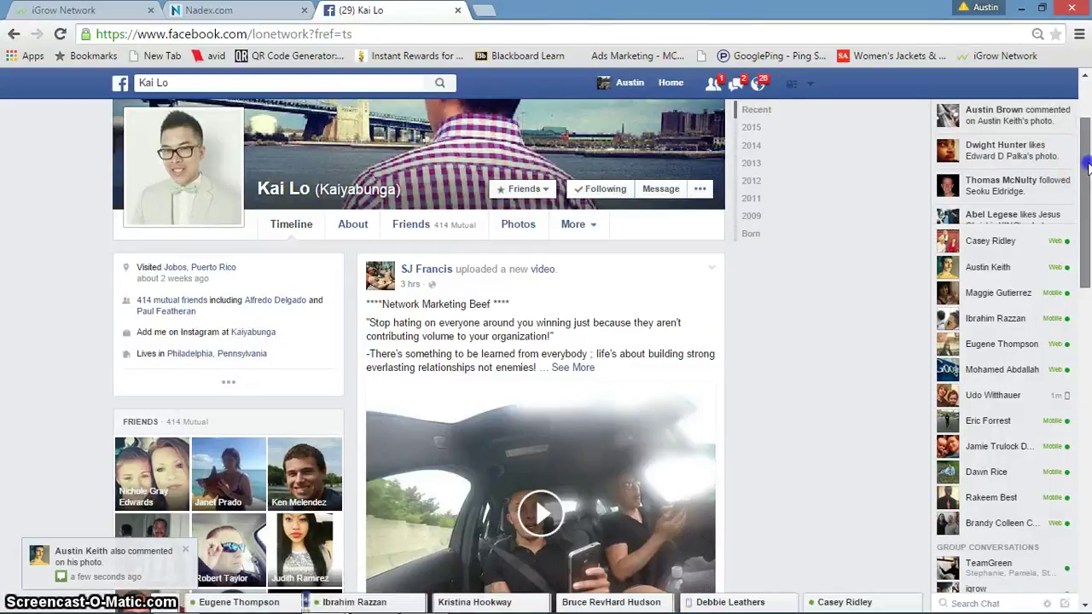
# Open the full list of people who like the May 31 post about family support in network marketing
pyautogui.moveTo(1088, 167); pyautogui.dragTo(1080, 443)
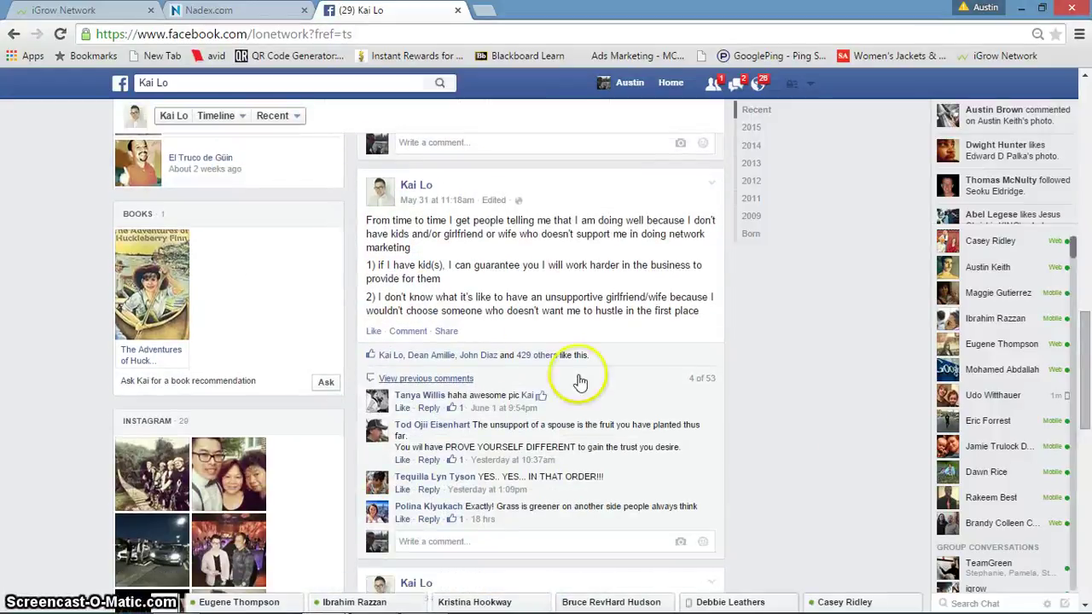
pyautogui.moveTo(538, 362)
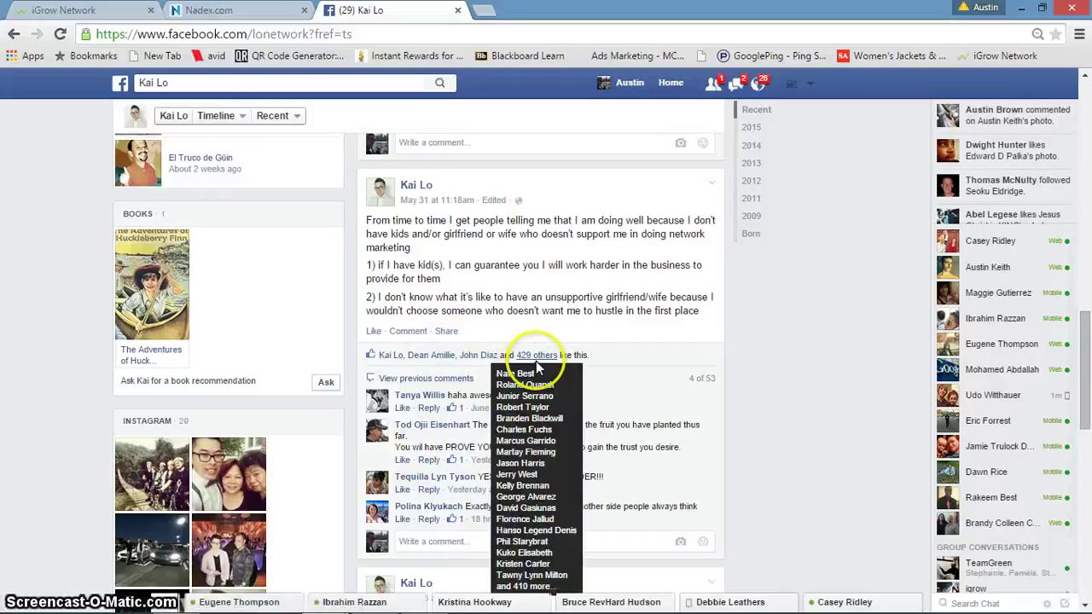
pyautogui.click(536, 359)
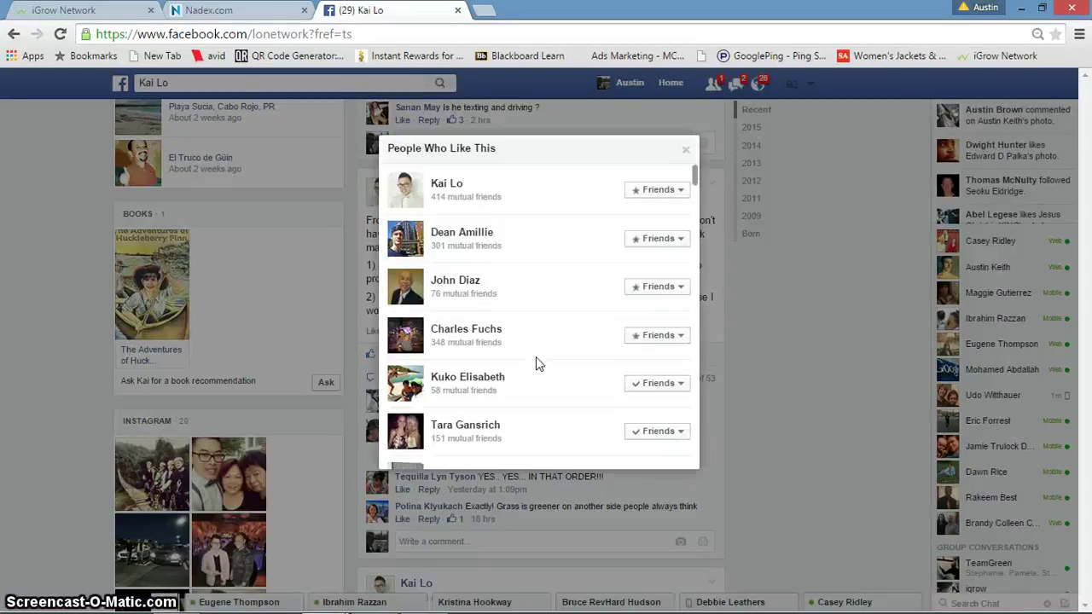
# Browse the people who like the post down to the end of the list and load more of them
pyautogui.moveTo(697, 186); pyautogui.dragTo(697, 378)
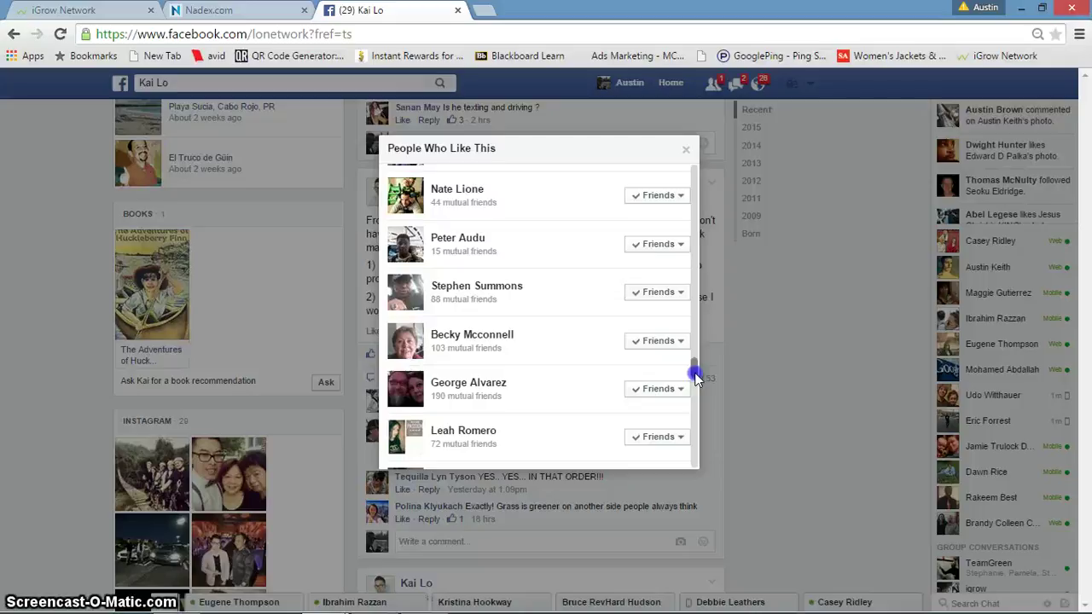
pyautogui.scroll(2, 695, 376)
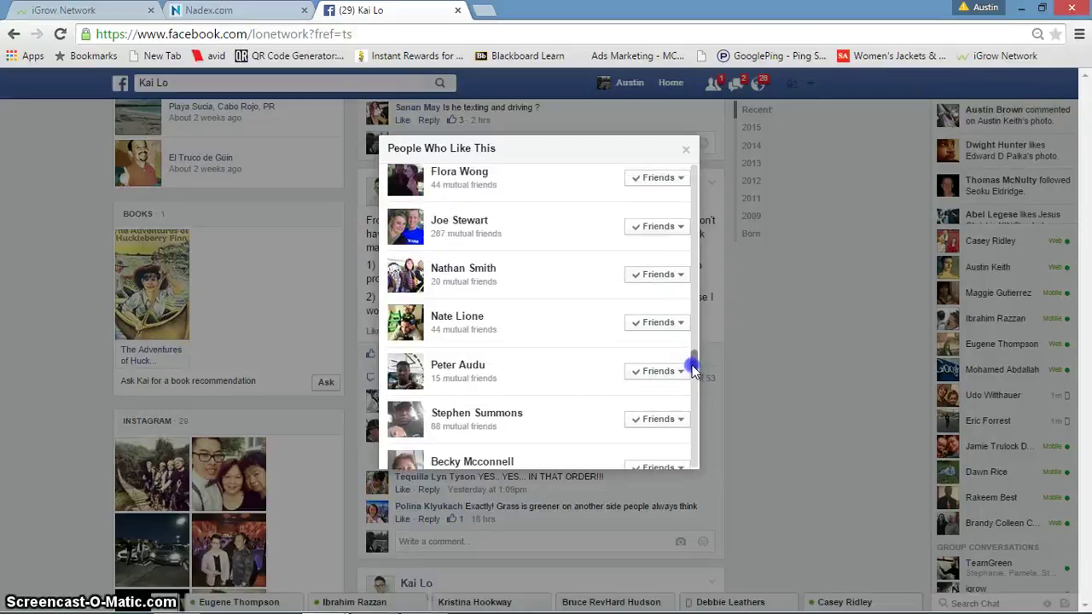
pyautogui.scroll(3, 693, 369)
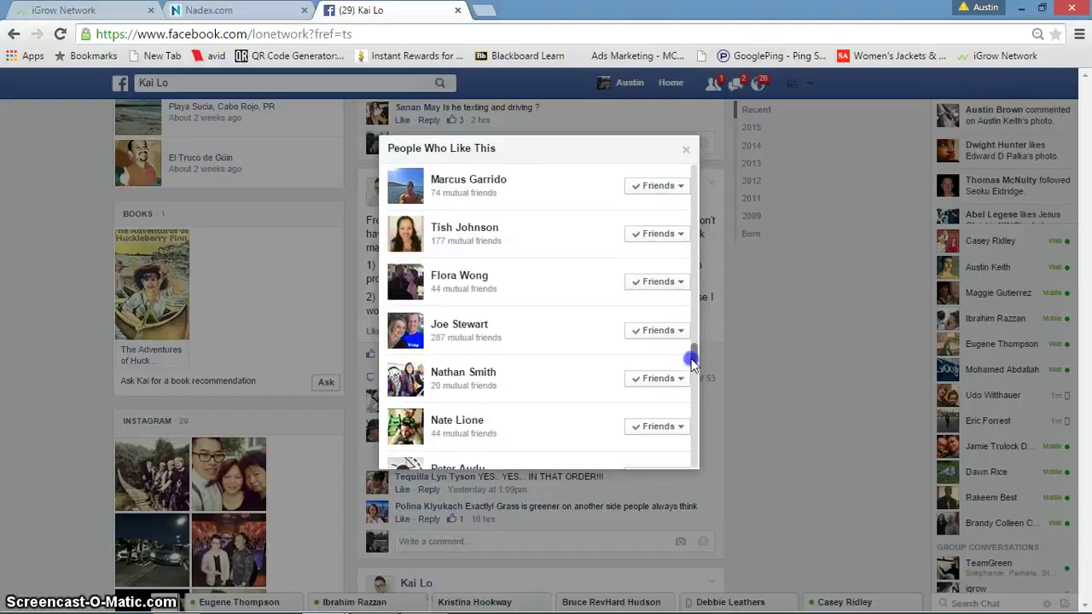
pyautogui.moveTo(693, 363); pyautogui.dragTo(693, 350)
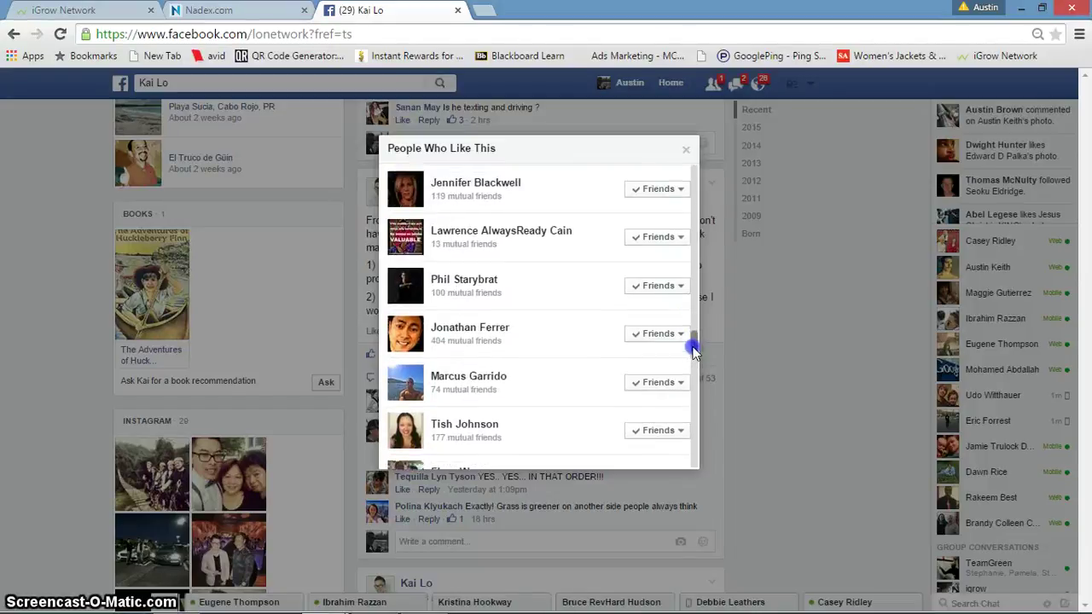
pyautogui.scroll(-15, 697, 331)
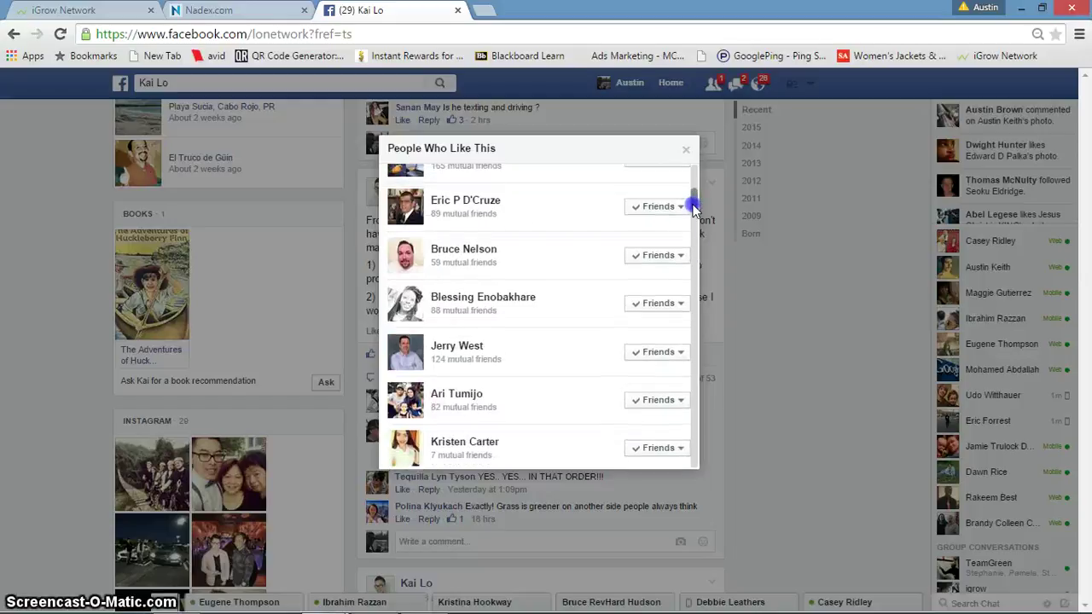
pyautogui.moveTo(695, 229); pyautogui.dragTo(692, 463)
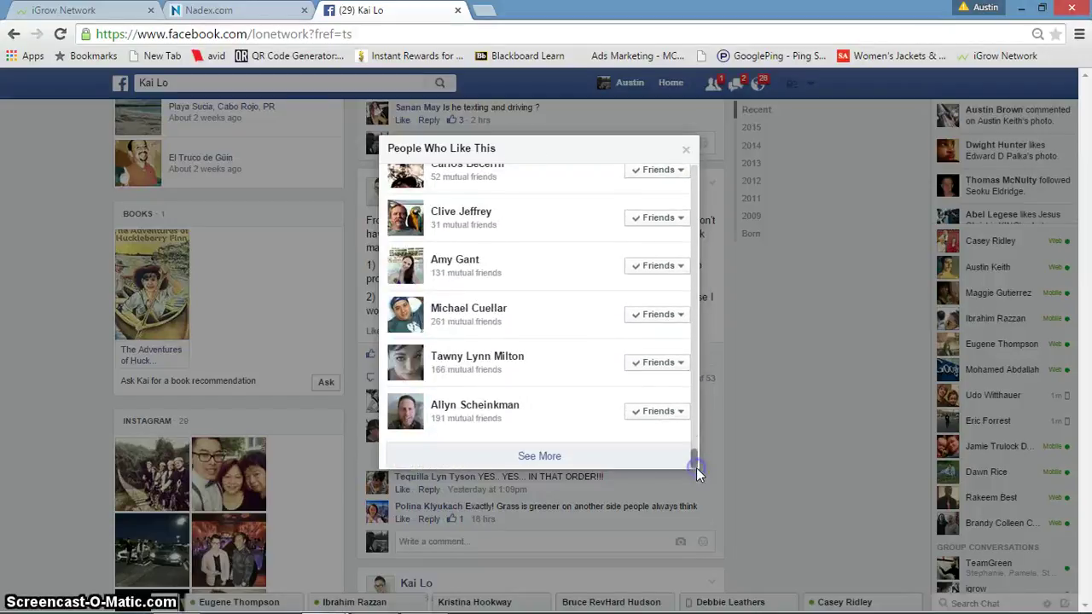
pyautogui.click(548, 459)
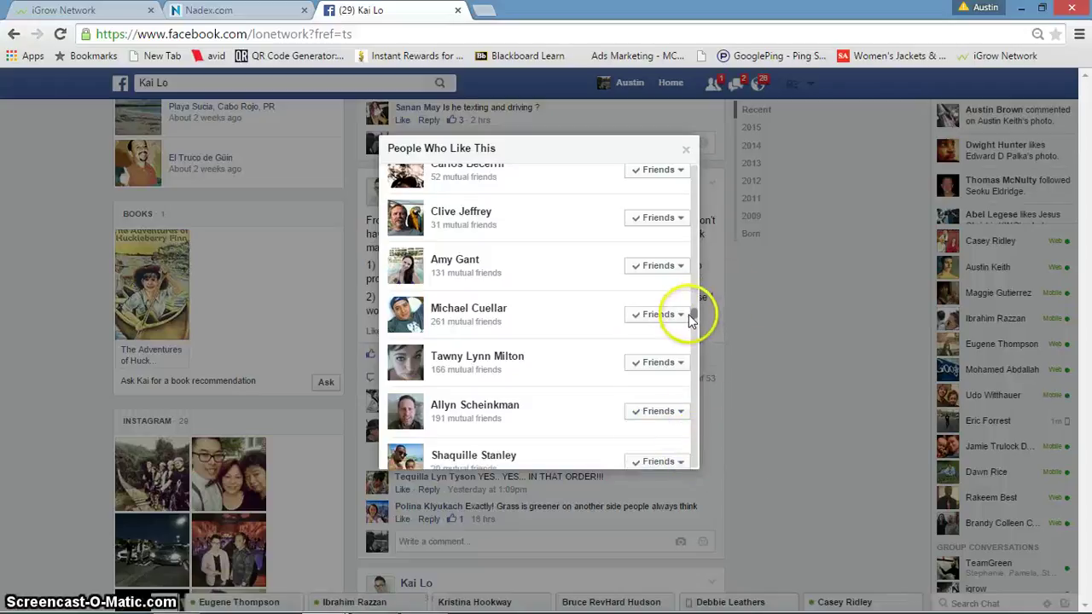
# Send a friend request to the person with 13 mutual friends among the newly loaded people who like the post
pyautogui.moveTo(689, 315); pyautogui.dragTo(693, 348)
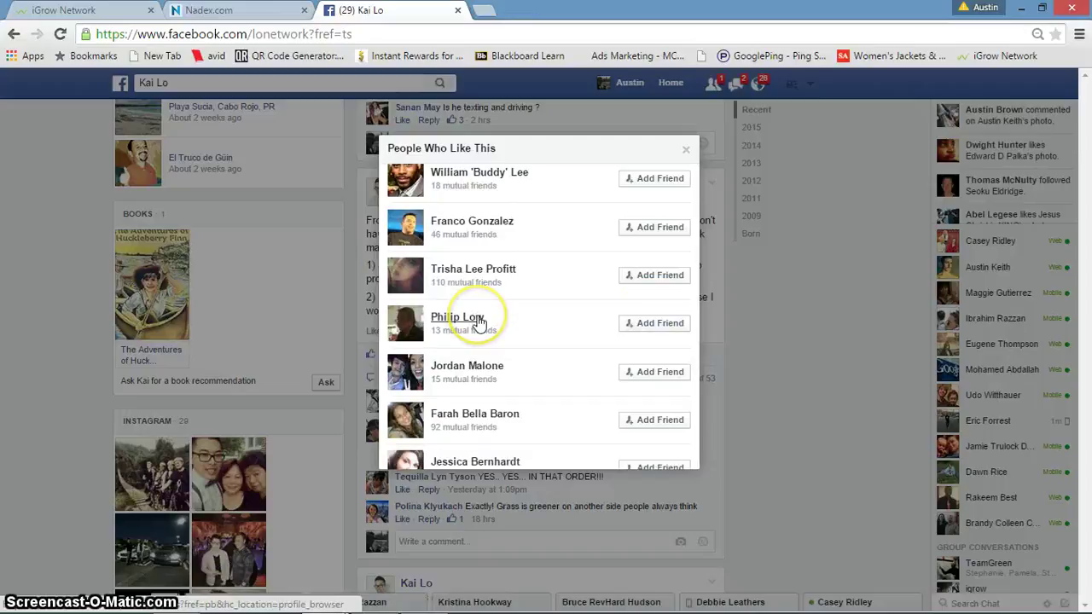
pyautogui.moveTo(479, 322)
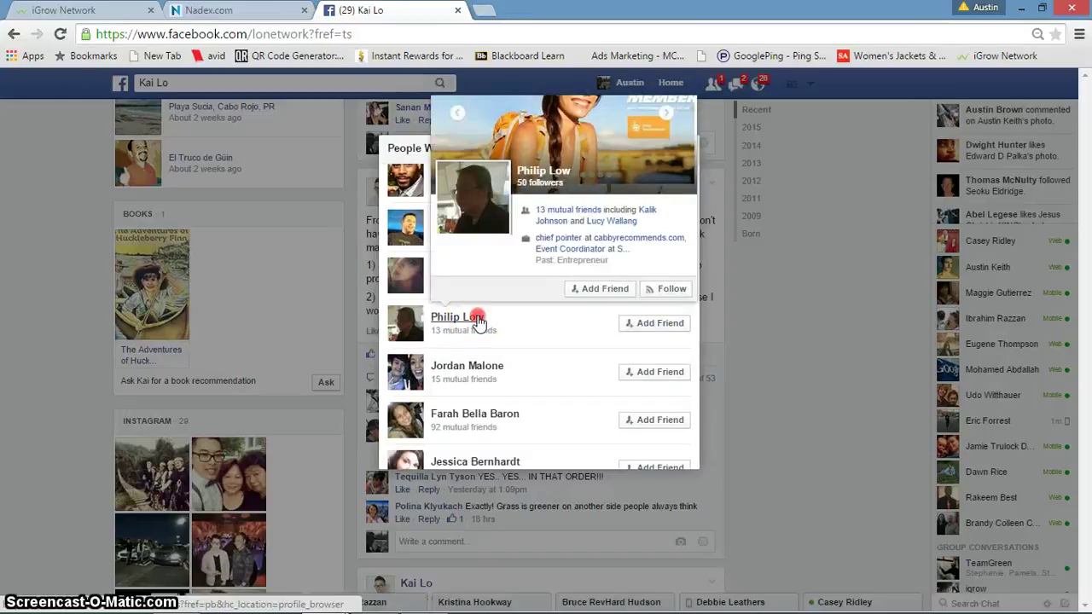
pyautogui.rightClick(479, 320)
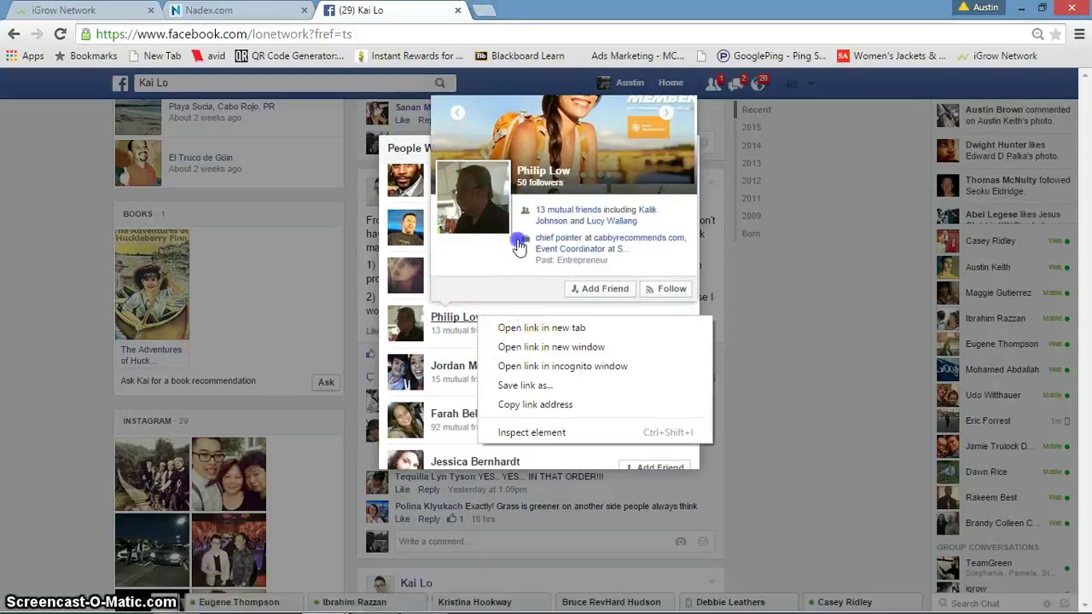
pyautogui.click(518, 246)
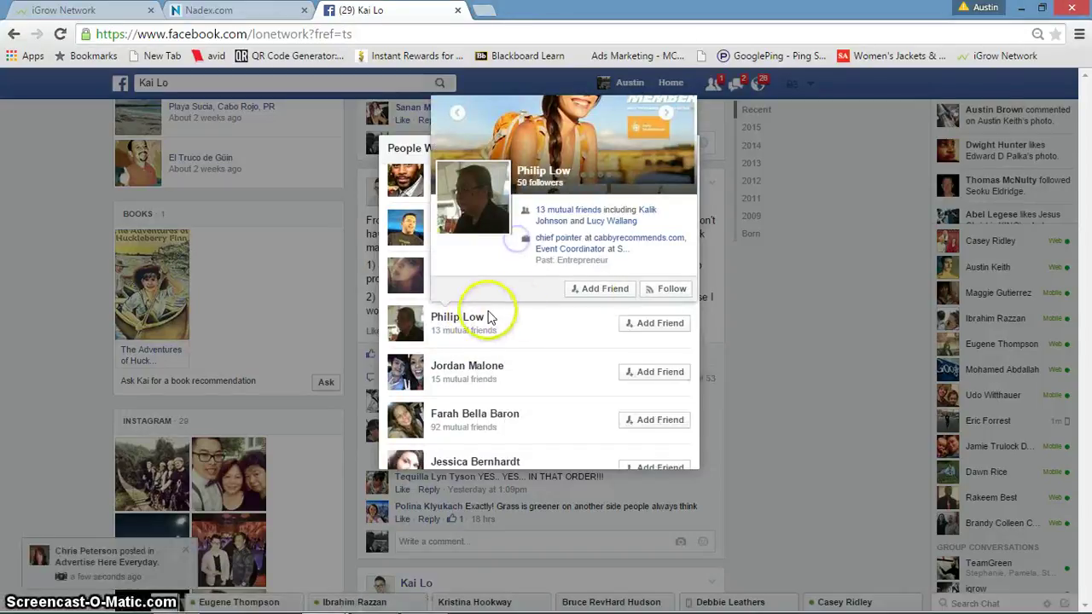
pyautogui.click(636, 329)
pyautogui.moveTo(481, 321)
pyautogui.moveTo(567, 290)
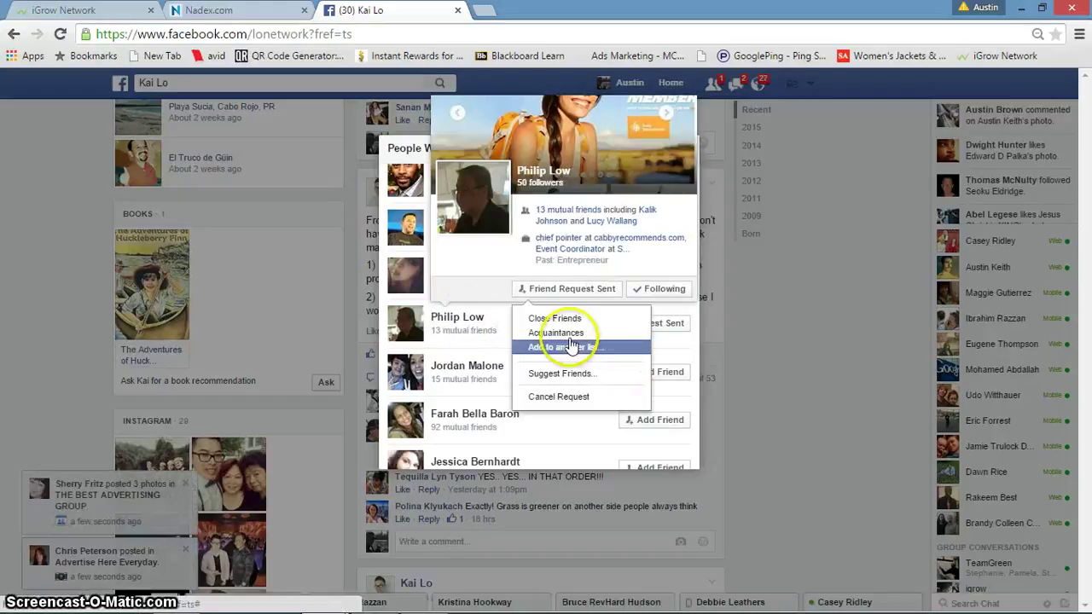
pyautogui.moveTo(679, 324)
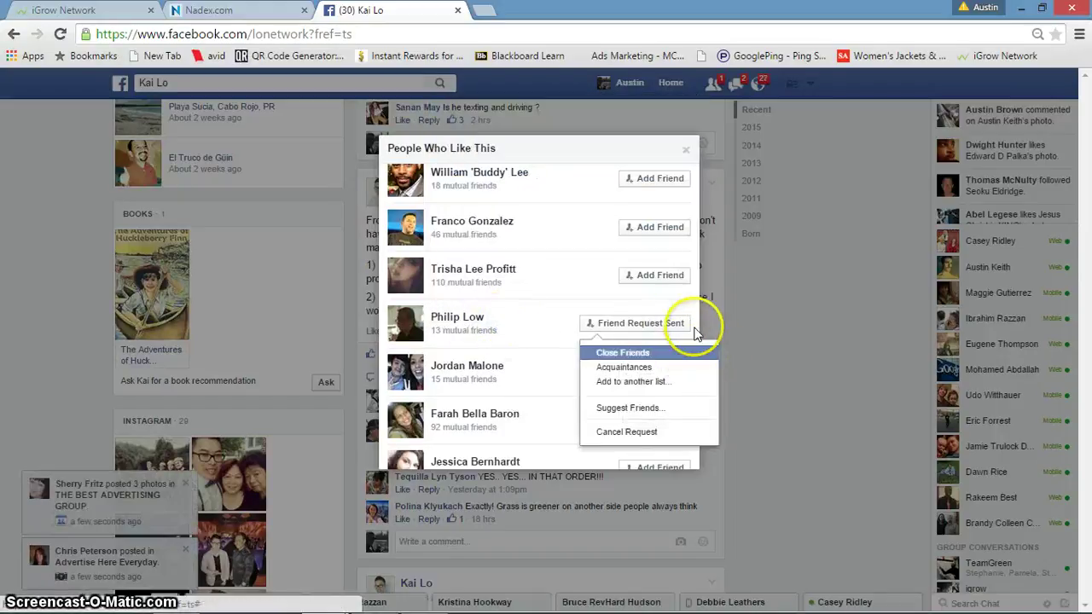
# Start a new message to the friend with 52 mutual friends in the list of people who like the post
pyautogui.click(696, 333)
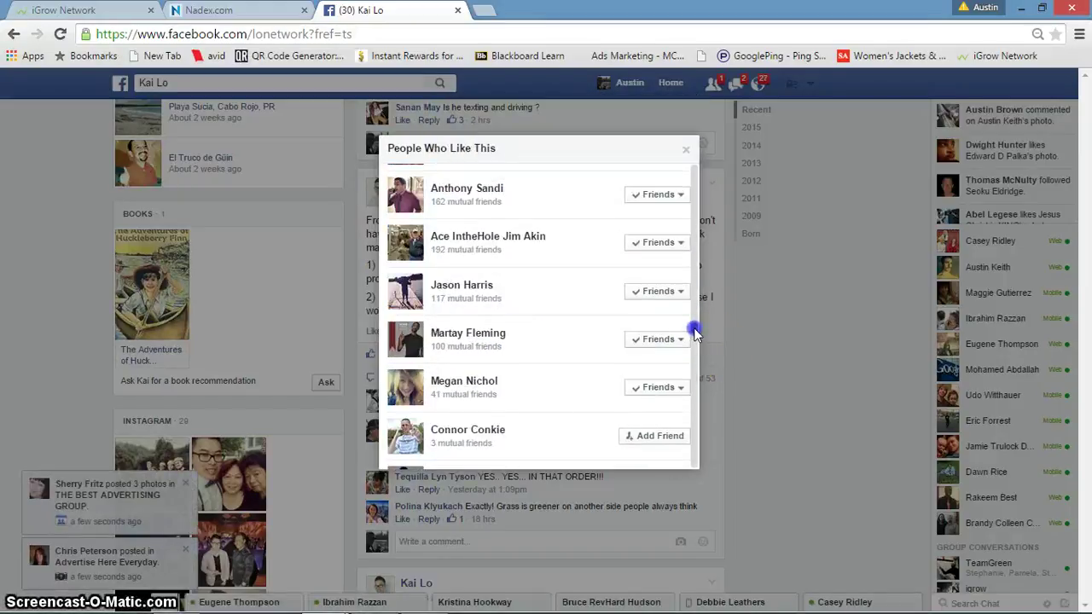
pyautogui.scroll(10, 693, 332)
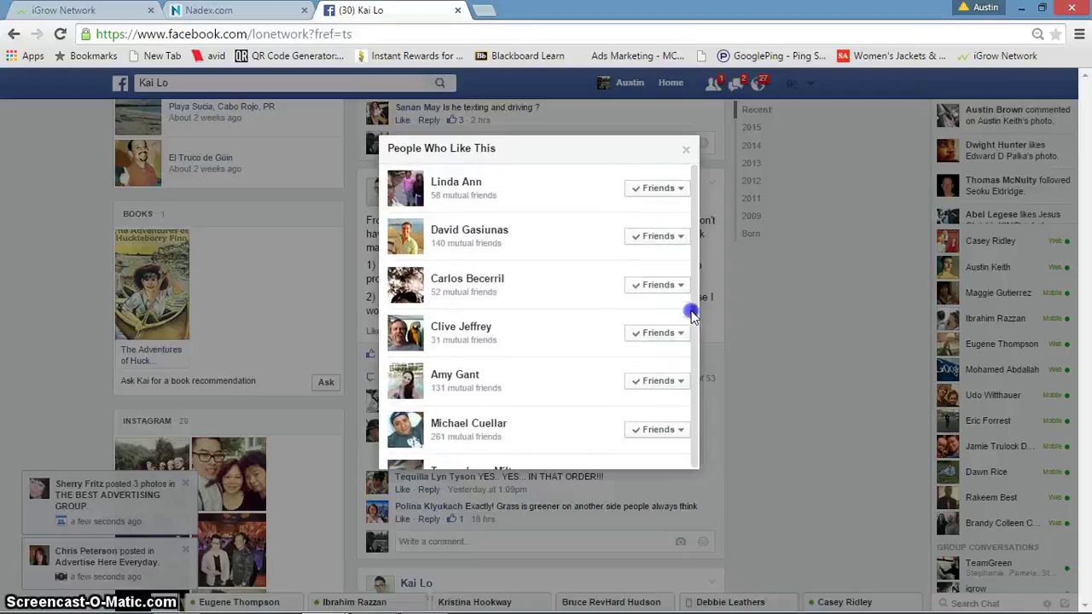
pyautogui.scroll(1, 693, 315)
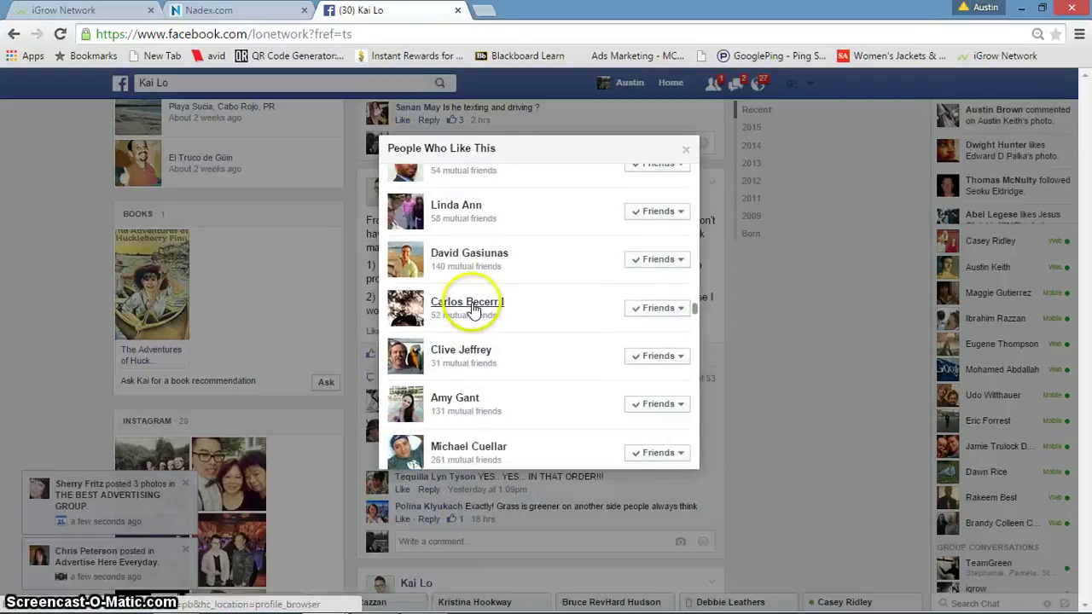
pyautogui.moveTo(473, 309)
pyautogui.click(655, 275)
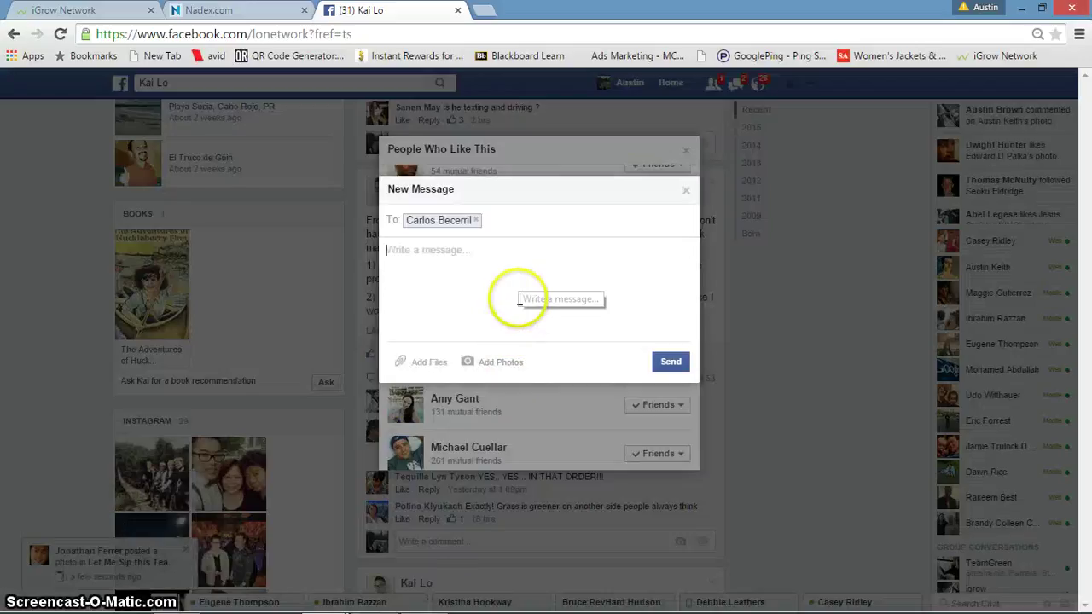
# Greet the friend by first name, send "I'm just reaching out to meet some new people! Hows your week going?" and close the likes list
pyautogui.write('Hey C')
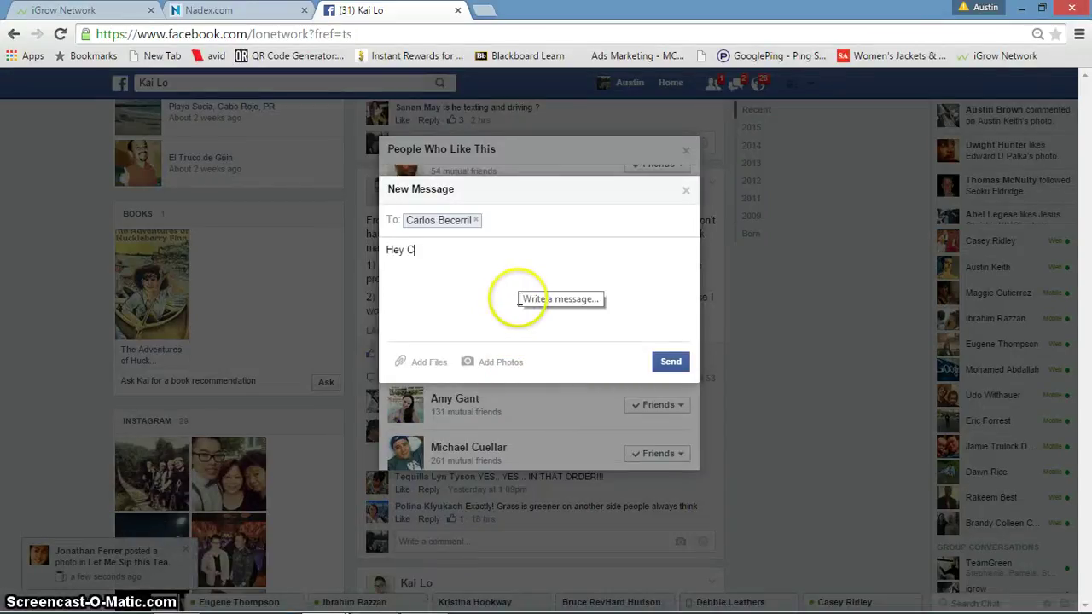
pyautogui.write('arlos h')
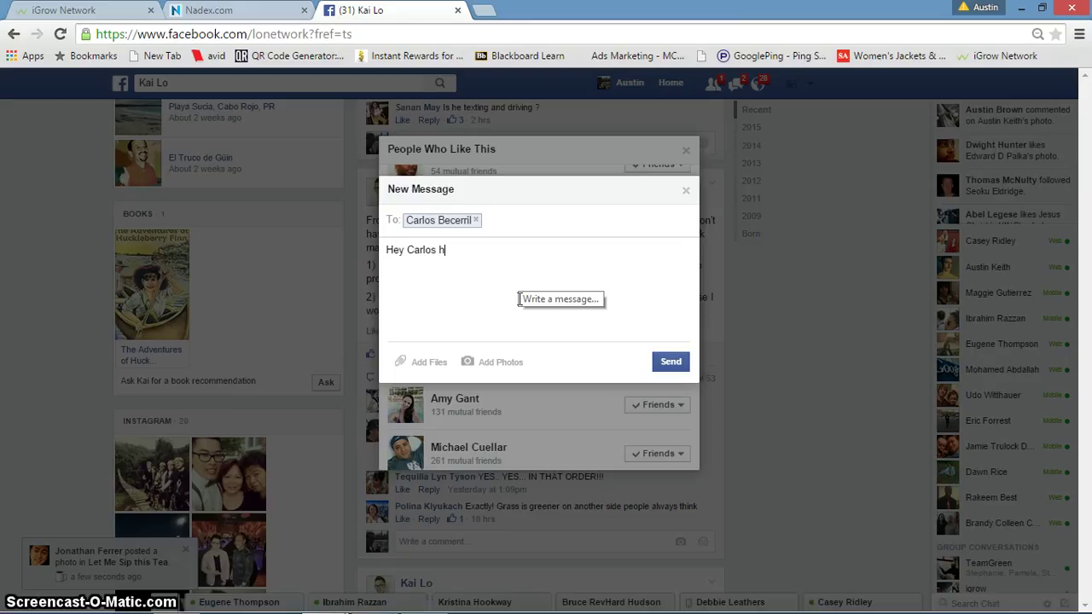
pyautogui.press('BackSpace')
pyautogui.write("I'm just re")
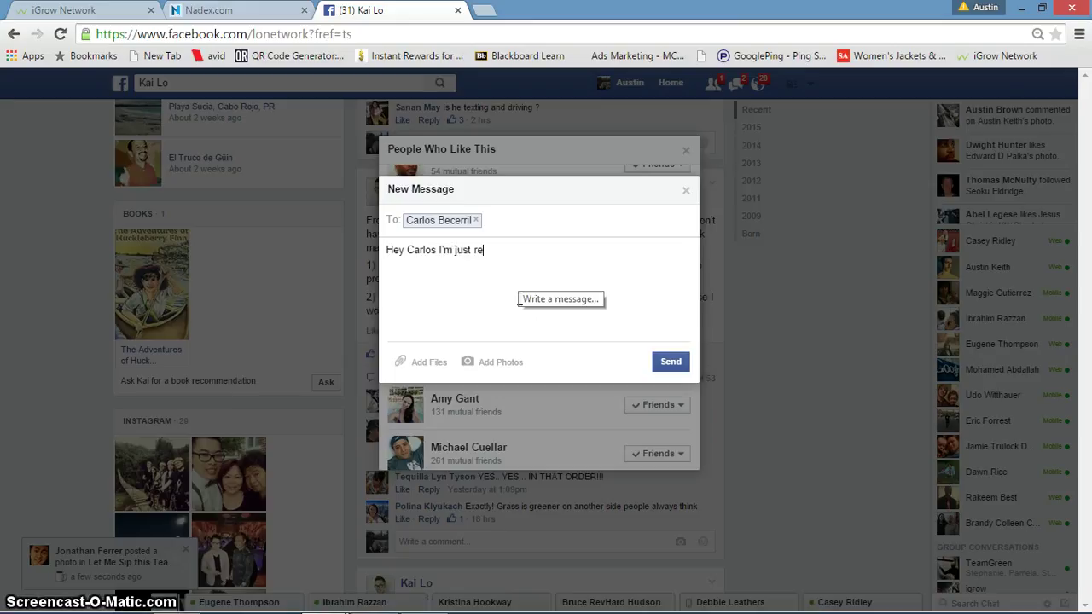
pyautogui.write('aching ou')
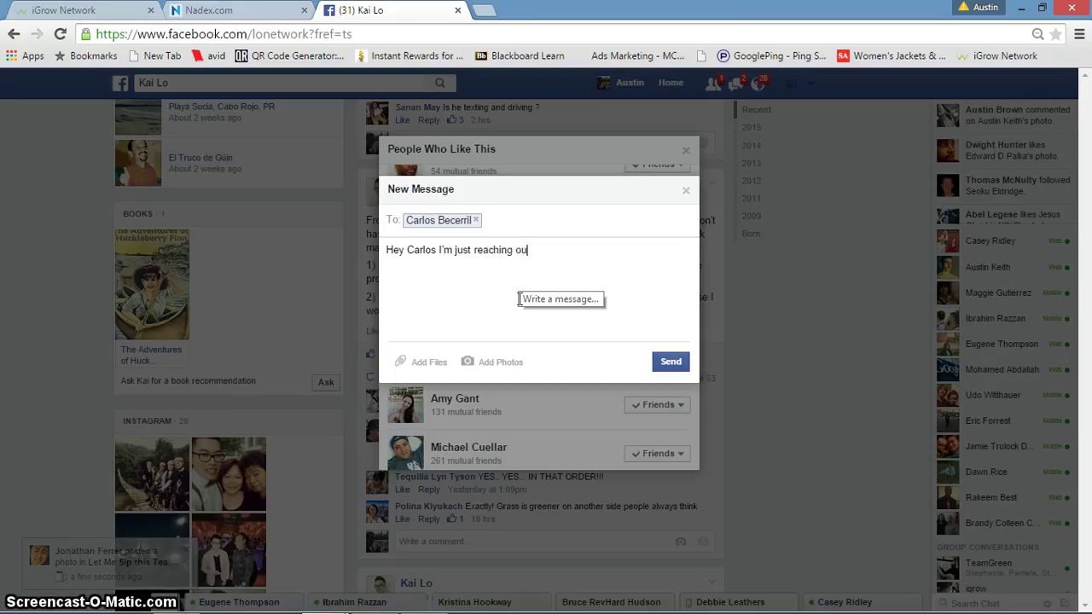
pyautogui.write('t tko')
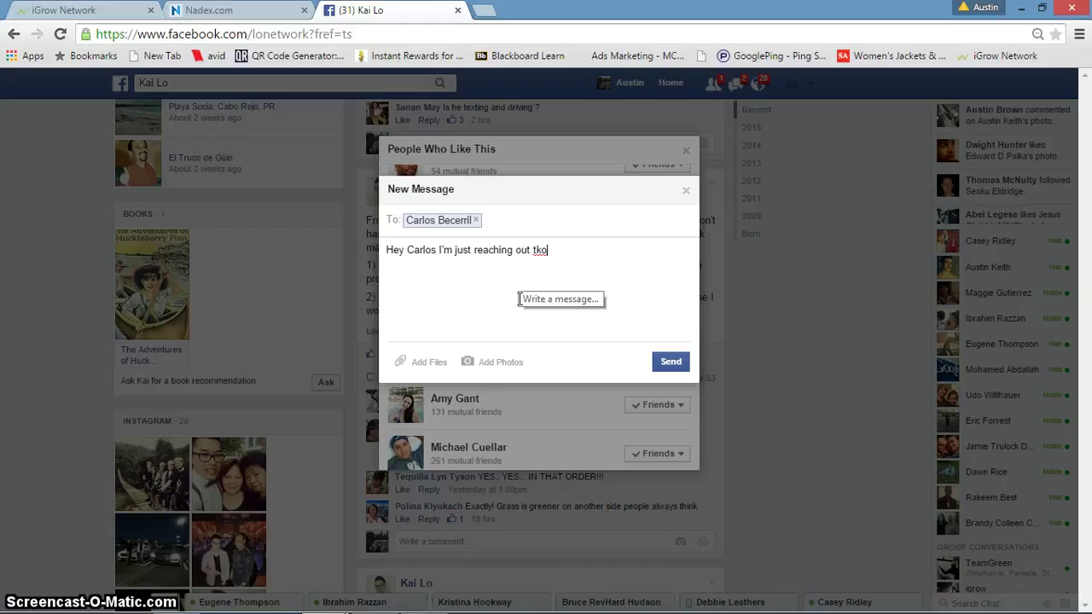
pyautogui.press('BackSpace')
pyautogui.press('BackSpace')
pyautogui.write('o')
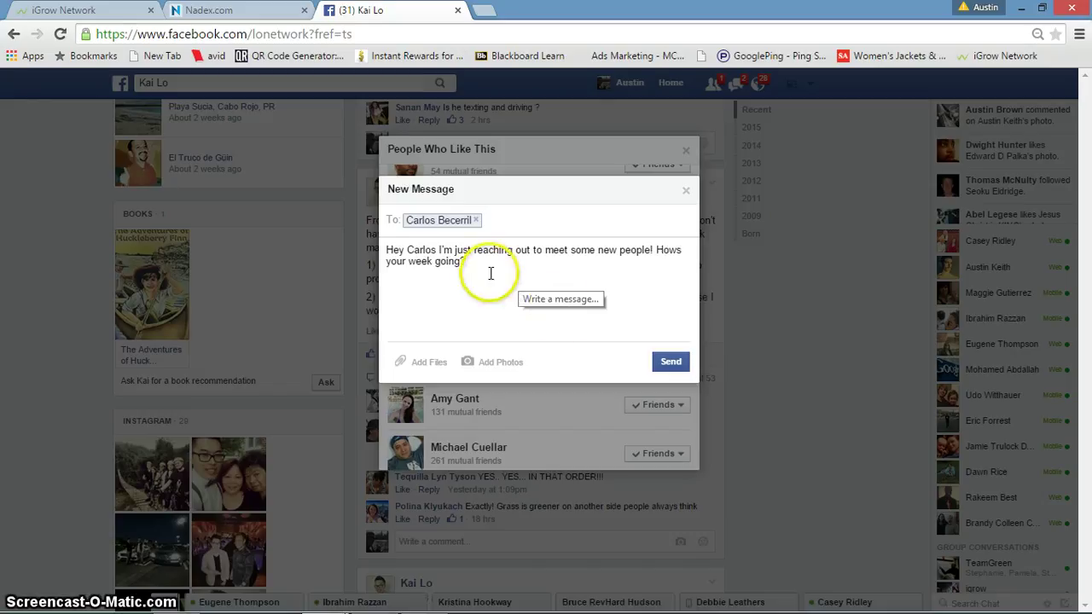
pyautogui.click(687, 364)
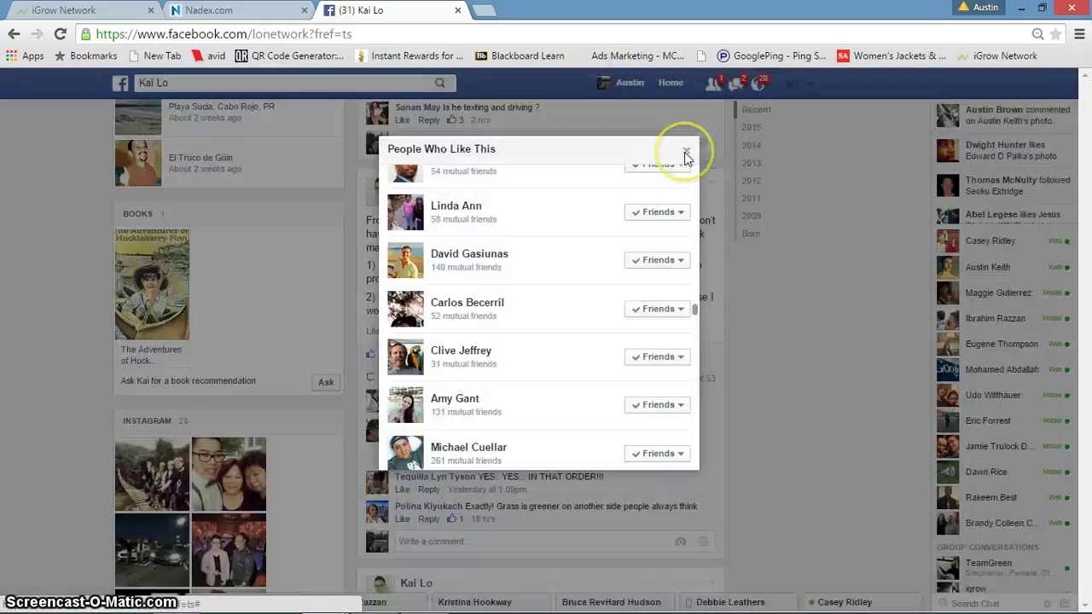
pyautogui.click(685, 152)
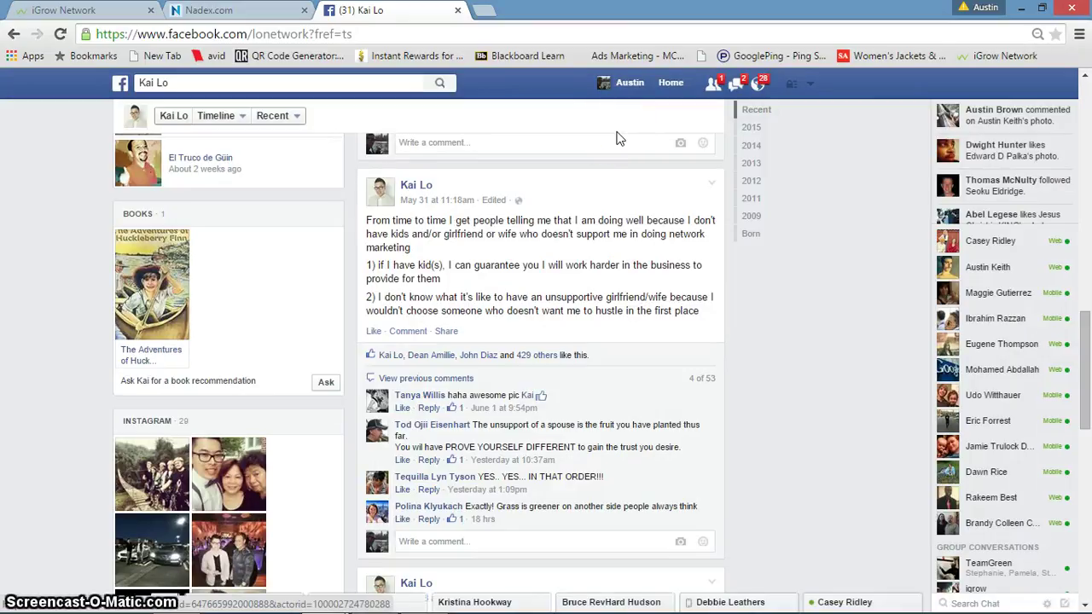
# Search Facebook for another network marketer by first name and view the latest post on the profile of the match from Las Vegas, Nevada
pyautogui.click(370, 86)
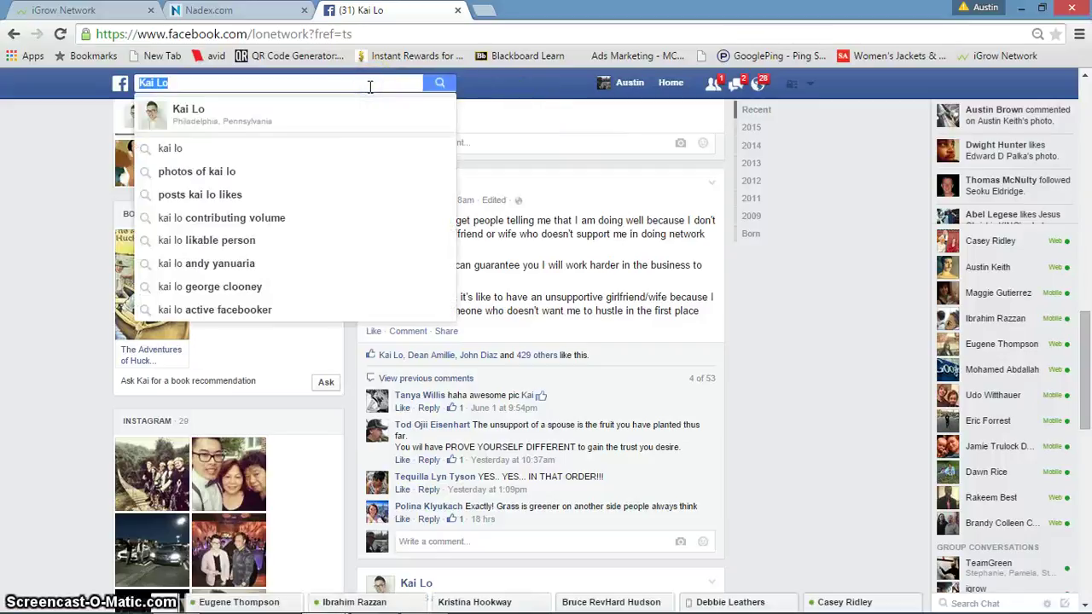
pyautogui.write('charl')
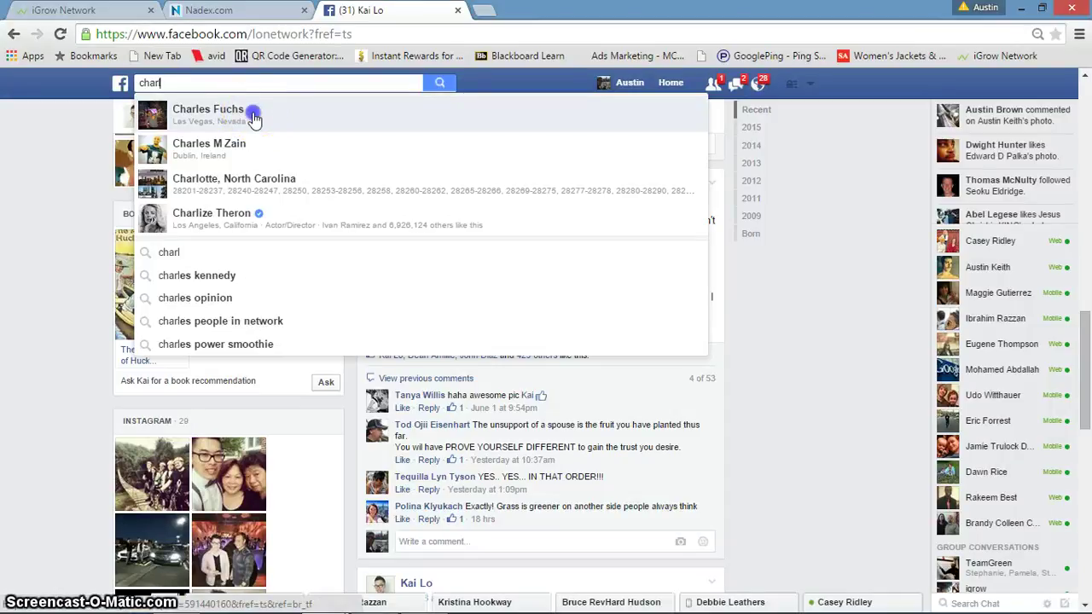
pyautogui.click(253, 117)
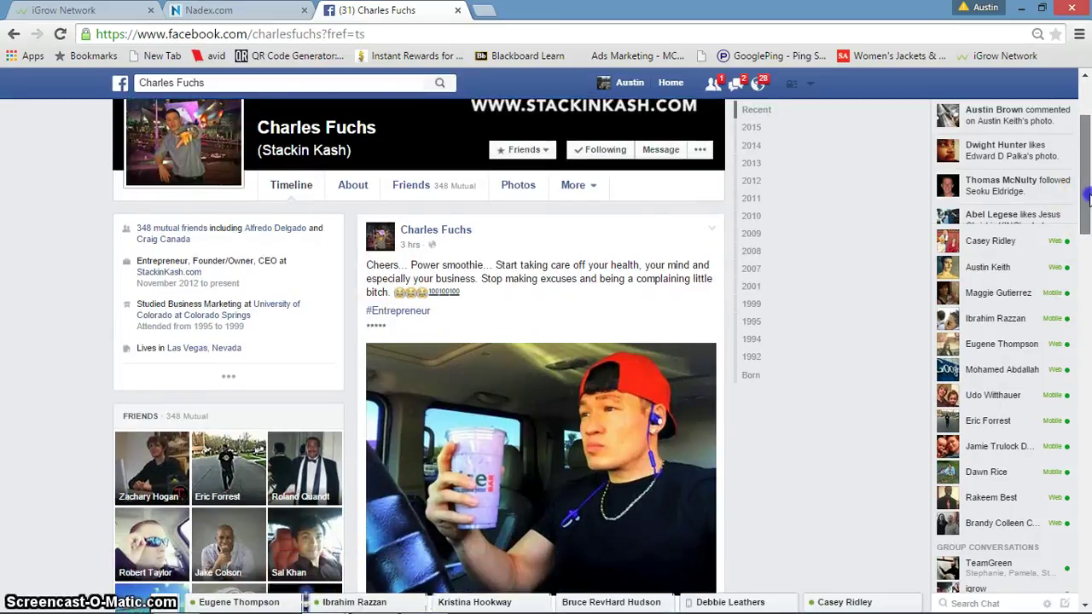
pyautogui.scroll(-2, 1088, 198)
pyautogui.moveTo(587, 474)
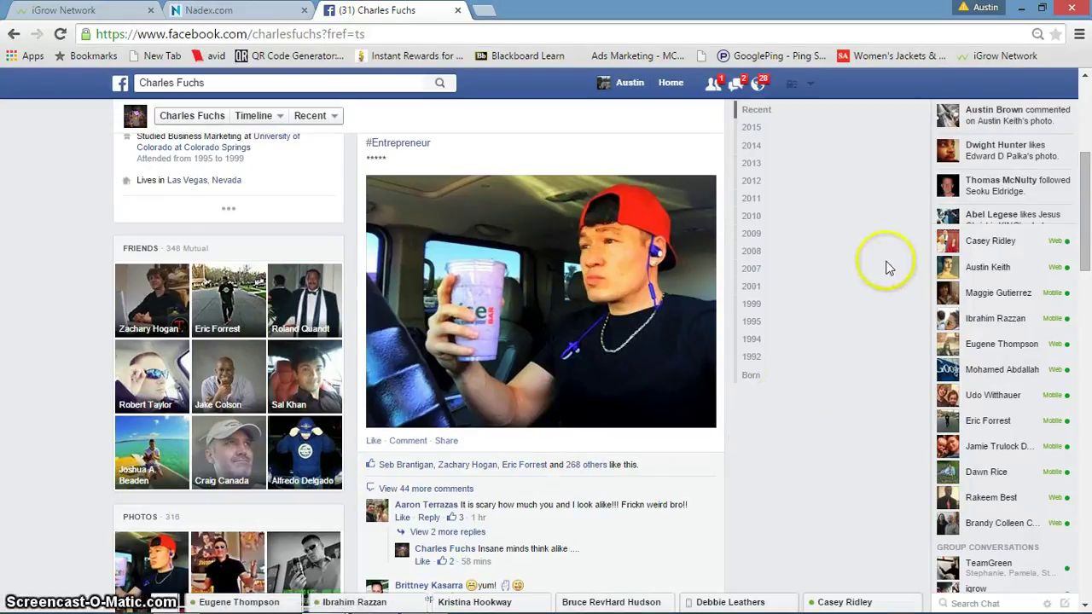
# Search Facebook for "loo" and open the closed group LOOKING FOR WORK FROM HOME
pyautogui.click(229, 85)
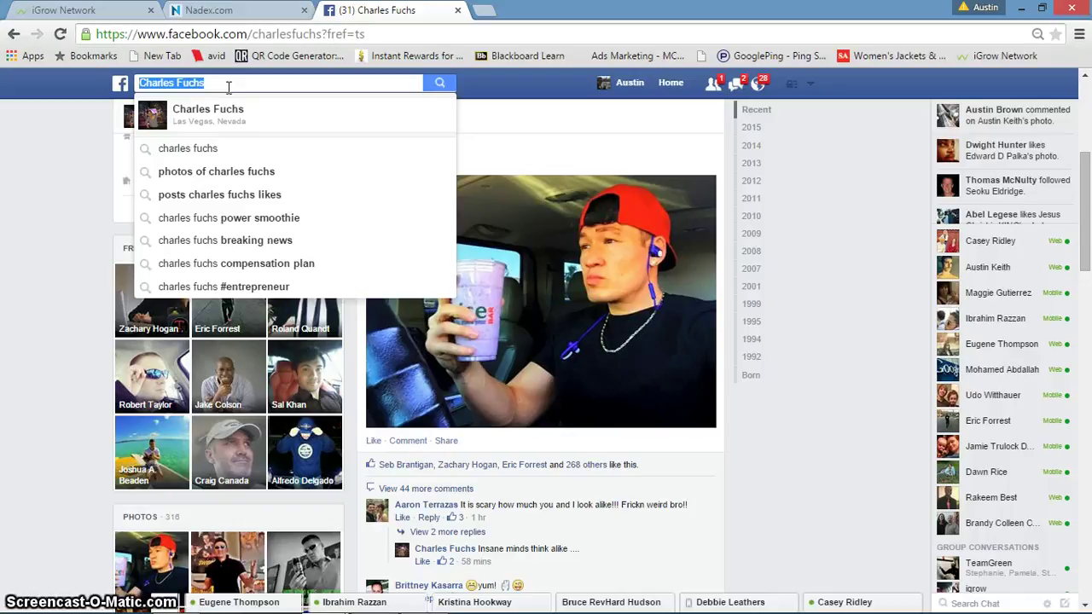
pyautogui.write('loo')
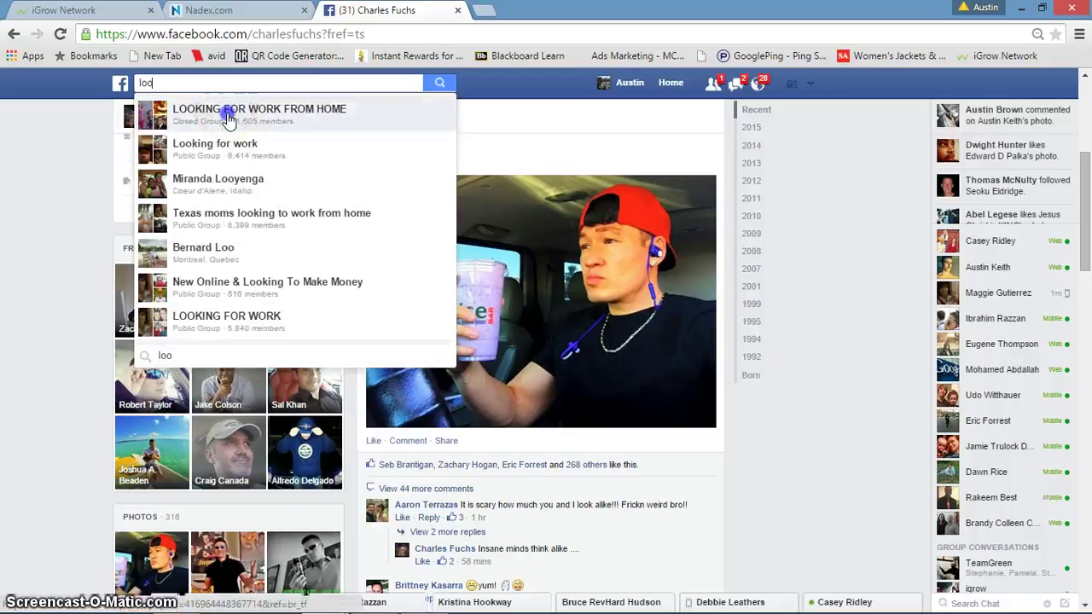
pyautogui.click(224, 111)
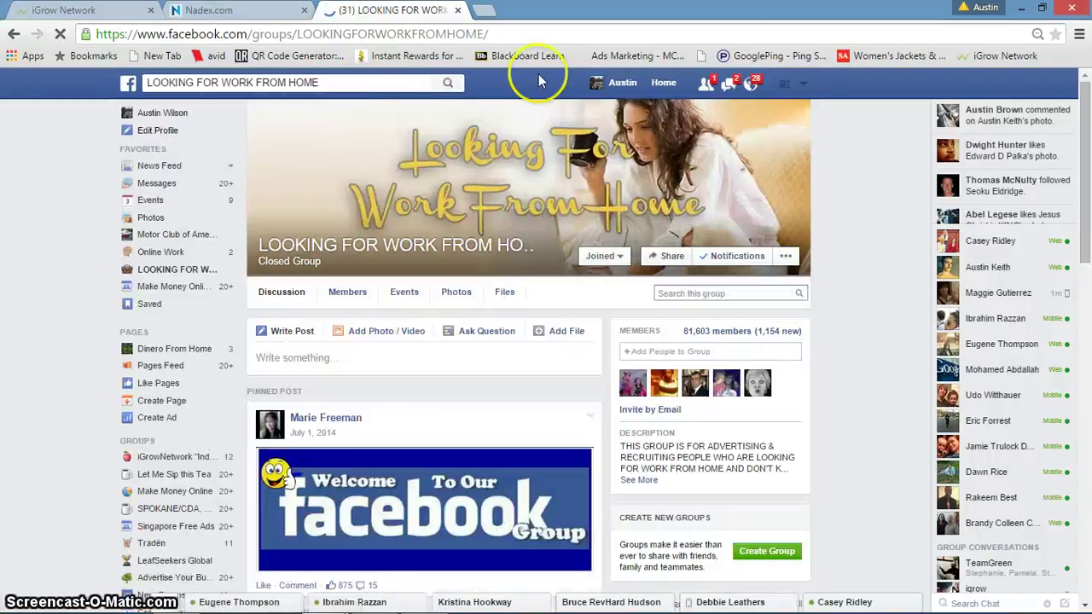
pyautogui.click(413, 85)
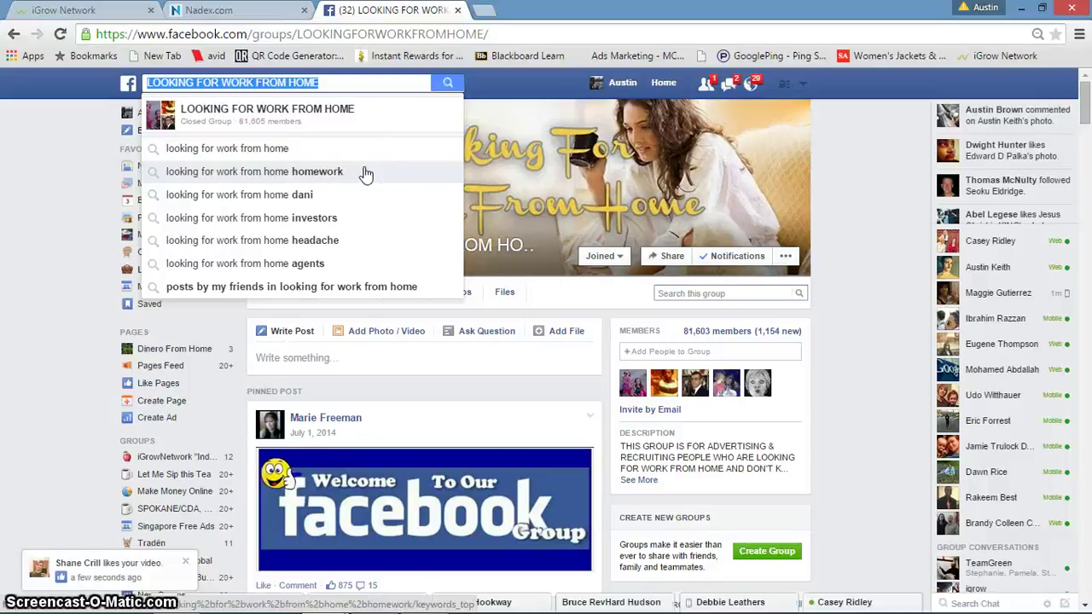
pyautogui.click(74, 124)
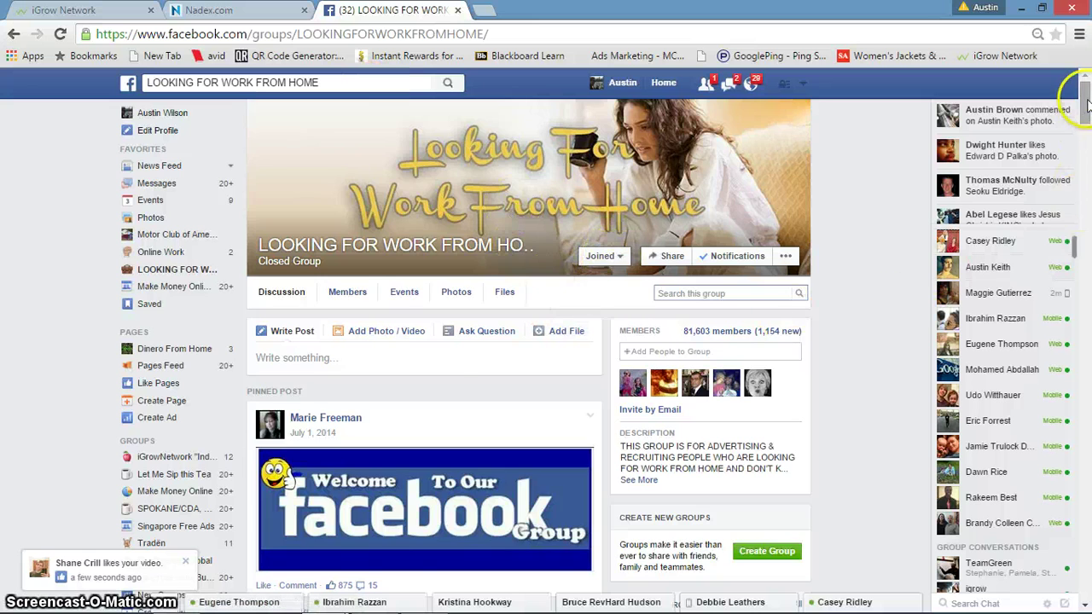
# Browse the group's posts to the "Start today" photo collage with comments requesting info and show its 3 earlier comments
pyautogui.moveTo(1088, 103); pyautogui.dragTo(1089, 221)
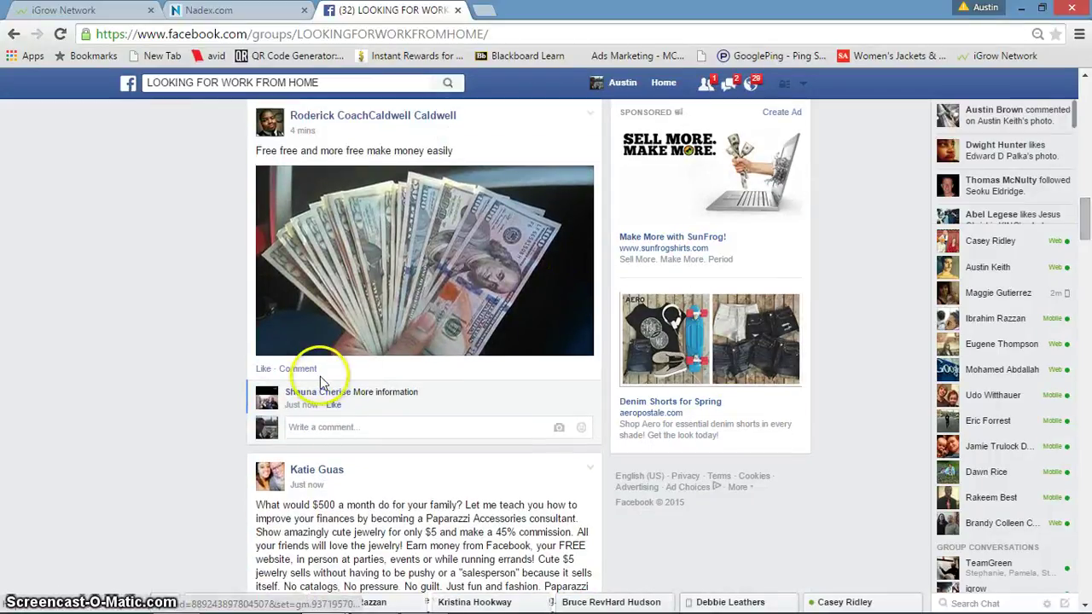
pyautogui.moveTo(317, 401)
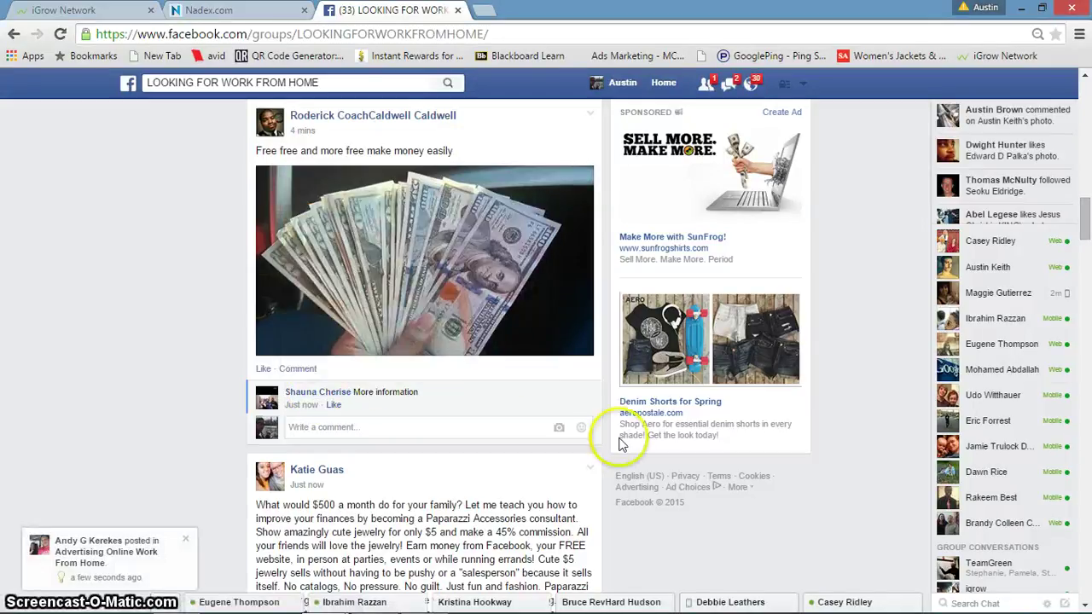
pyautogui.moveTo(1087, 235); pyautogui.dragTo(1088, 372)
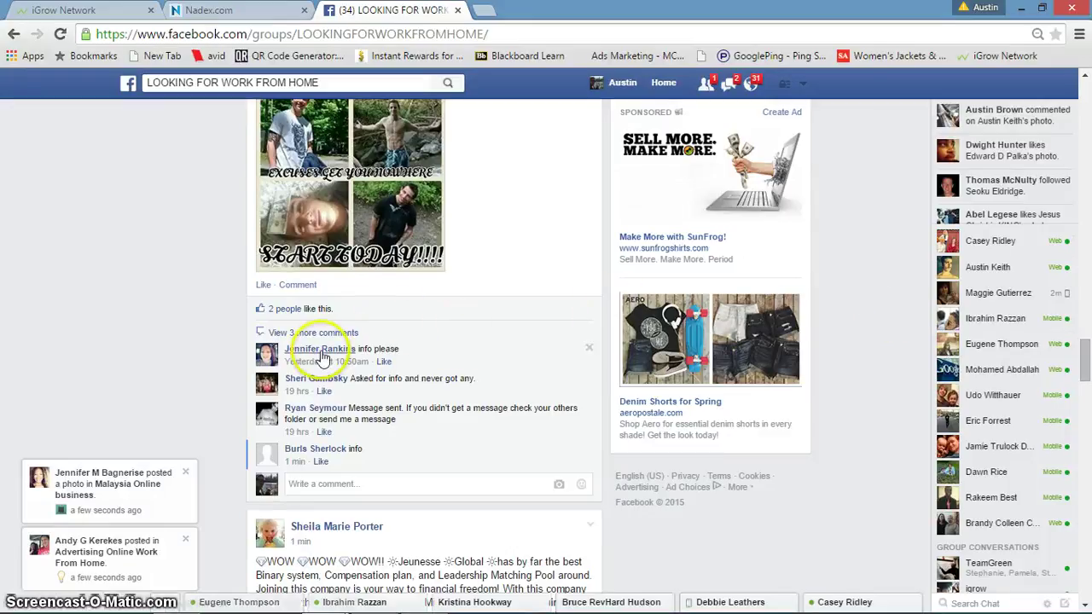
pyautogui.moveTo(328, 344)
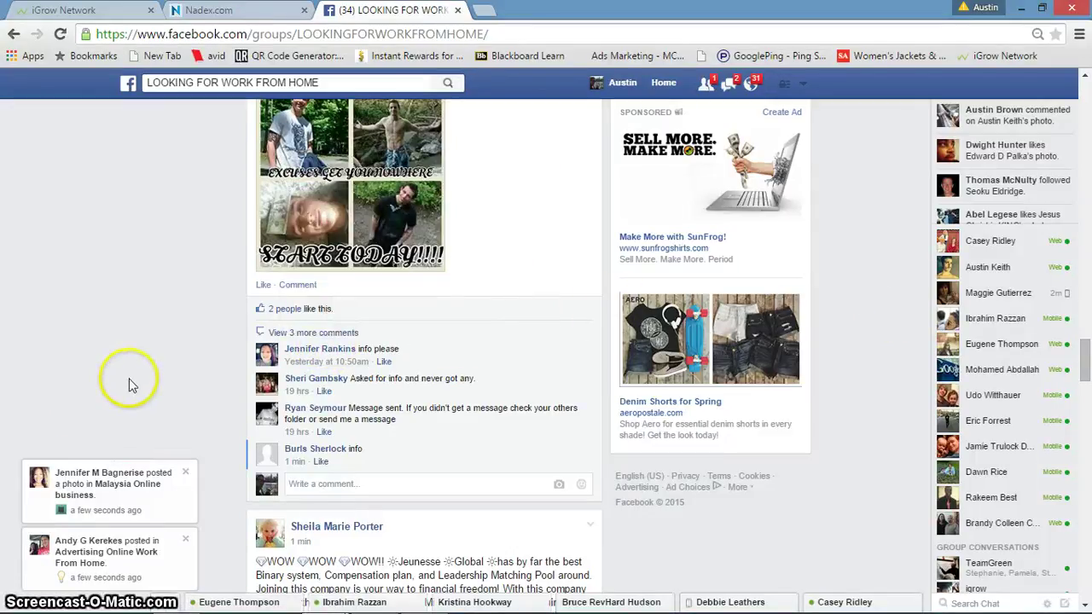
pyautogui.click(326, 335)
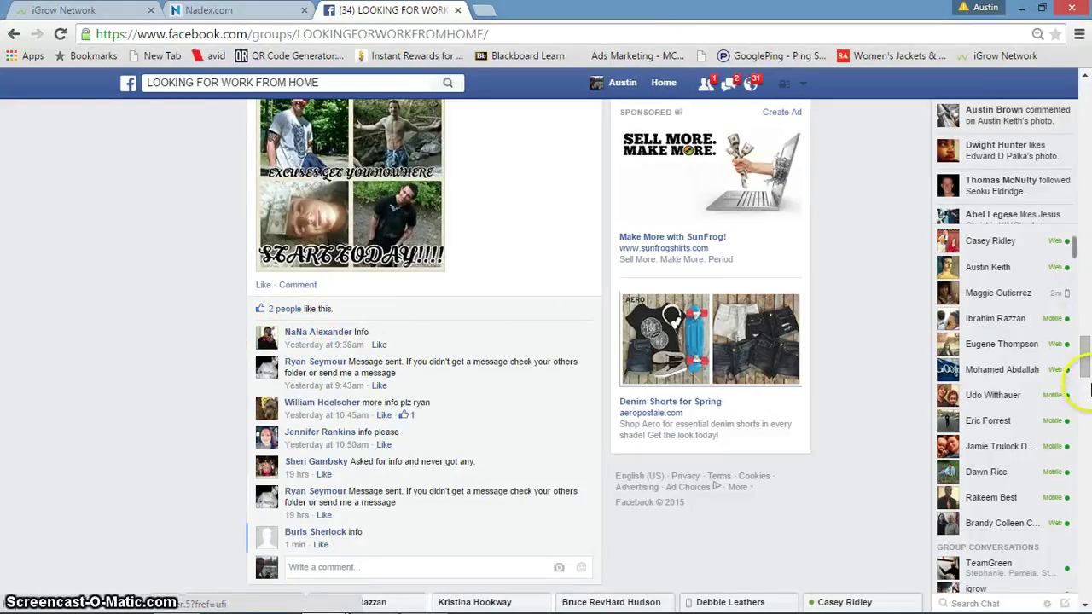
# Draft a message to the first info-seeking commenter mentioning their comments on making money online and offering "a free social media that pays it's users"
pyautogui.moveTo(1089, 388); pyautogui.dragTo(1087, 365)
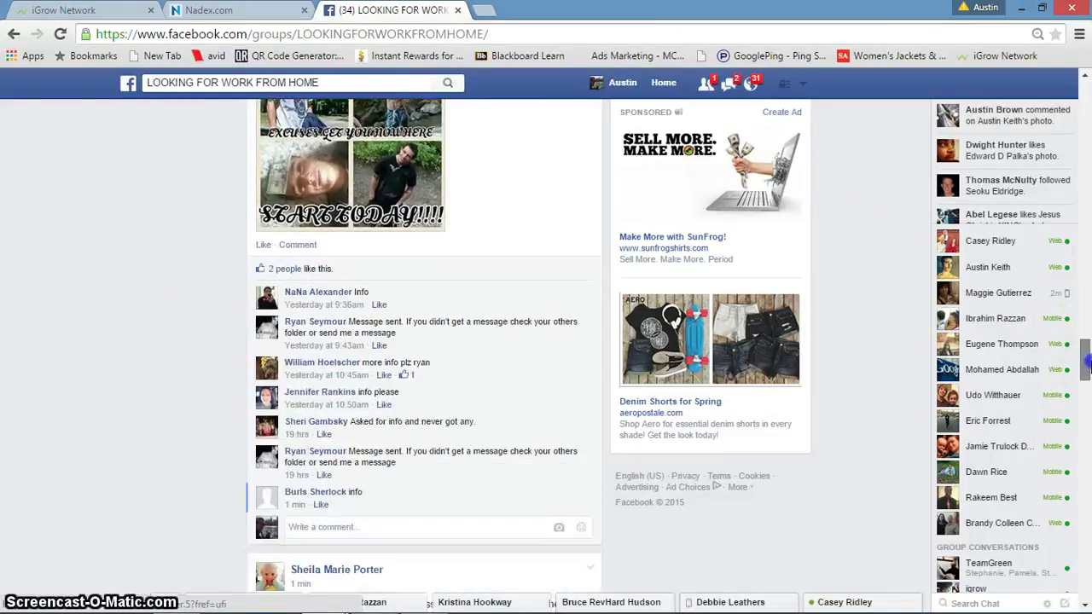
pyautogui.click(319, 293)
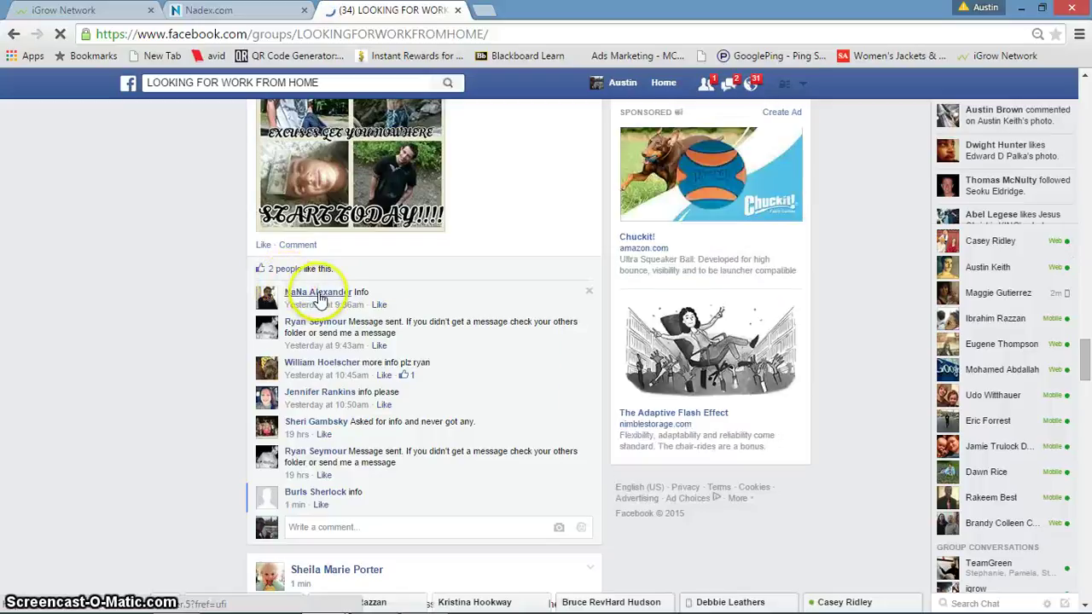
pyautogui.moveTo(323, 297)
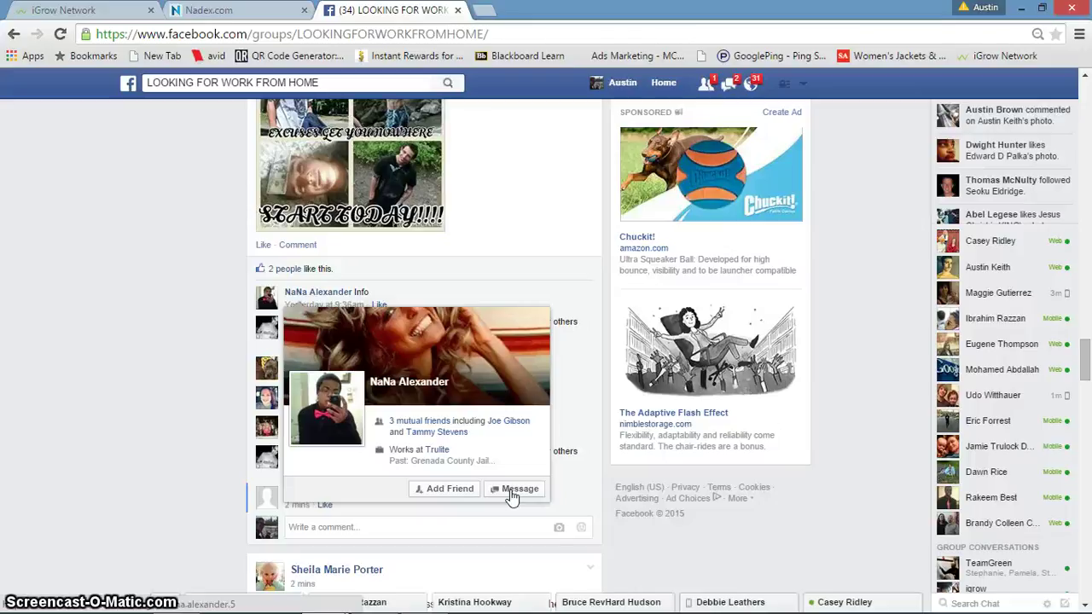
pyautogui.click(504, 493)
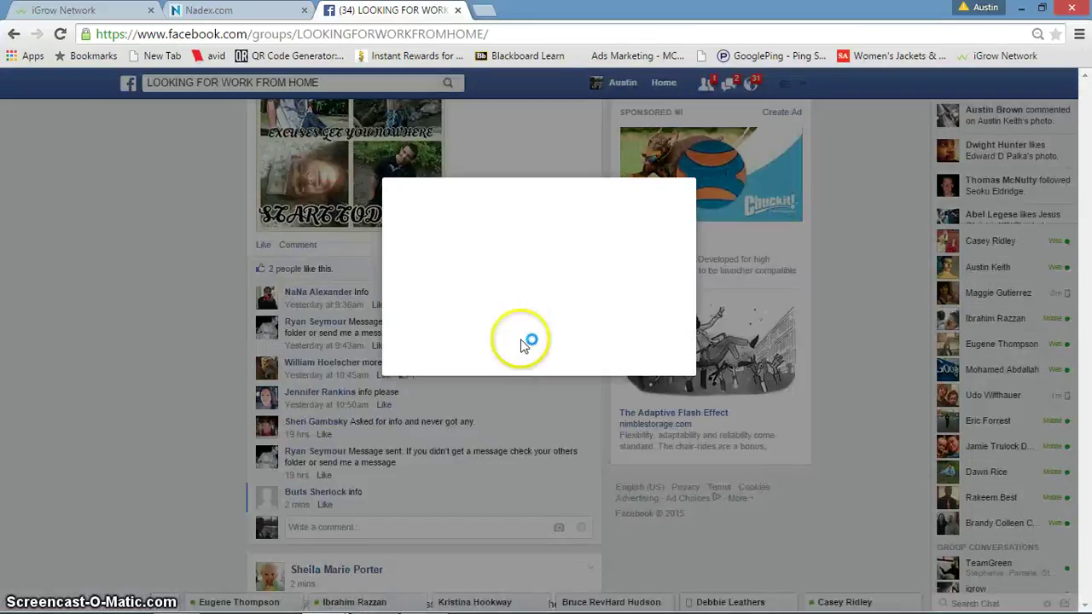
pyautogui.write("Hey Corey I see you commenting on some posts regarding making money online. Are you open to joining a free social media that pays it's users?")
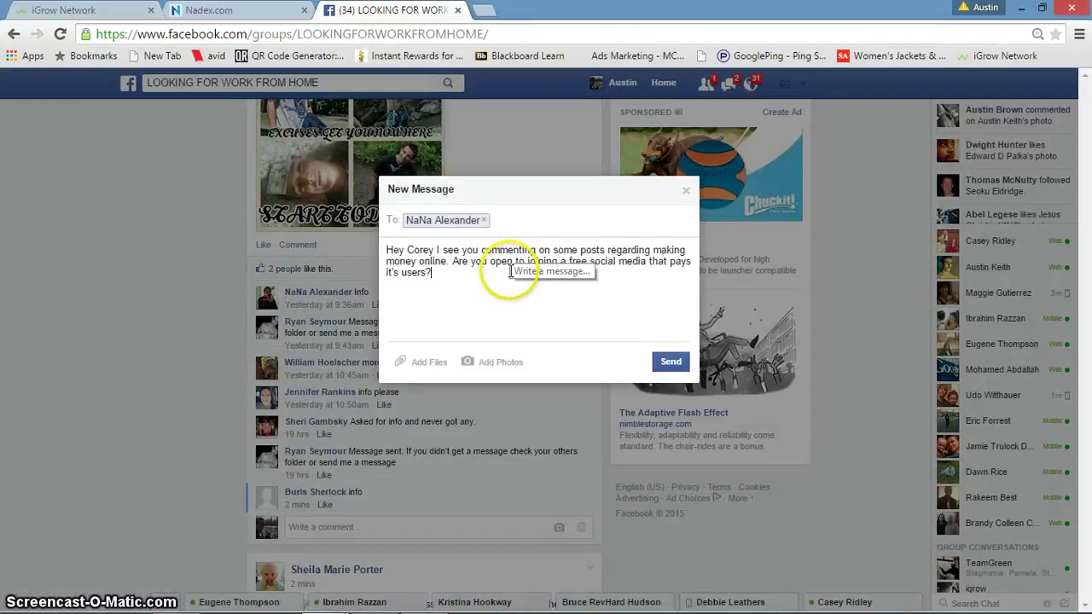
# Replace the name in the message's greeting with the recipient's first name and send the message
pyautogui.click(436, 250)
pyautogui.press('BackSpace')
pyautogui.press('BackSpace')
pyautogui.press('BackSpace')
pyautogui.press('BackSpace')
pyautogui.press('BackSpace')
pyautogui.write('N')
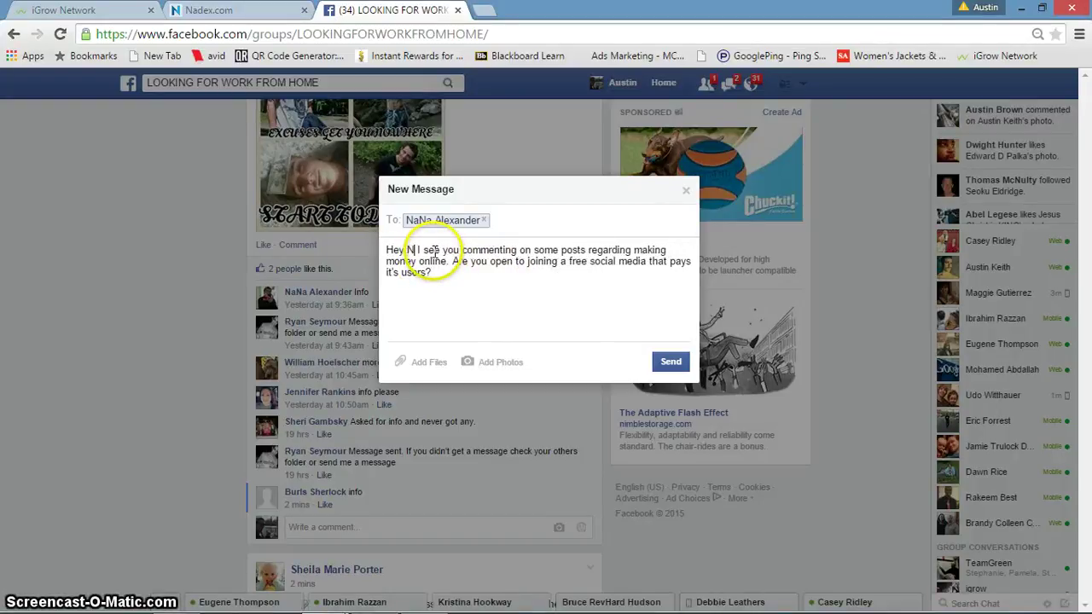
pyautogui.write('aBN')
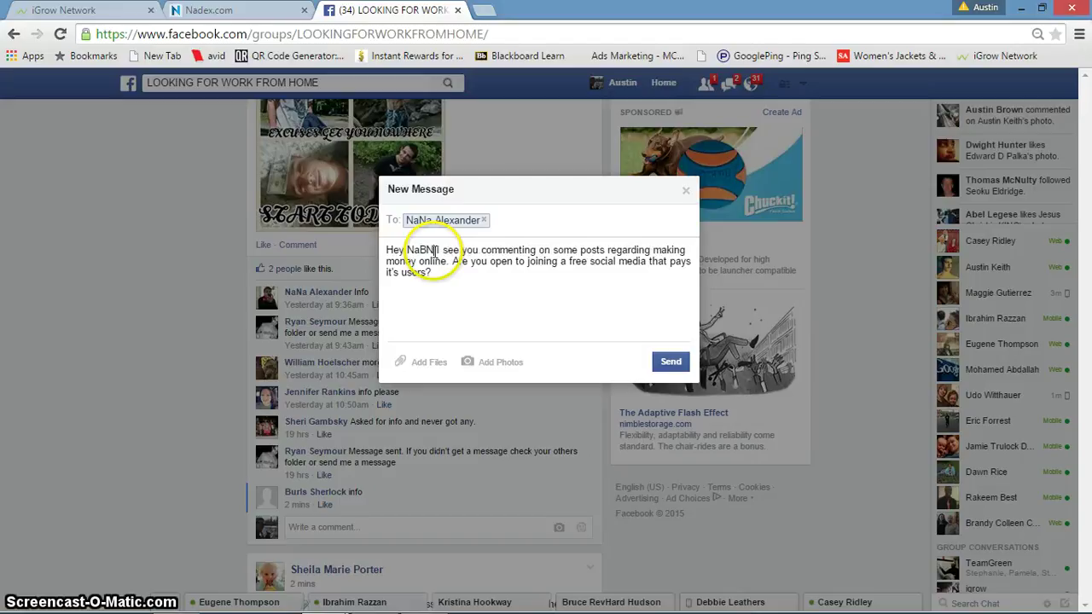
pyautogui.press('BackSpace')
pyautogui.press('BackSpace')
pyautogui.write('Na')
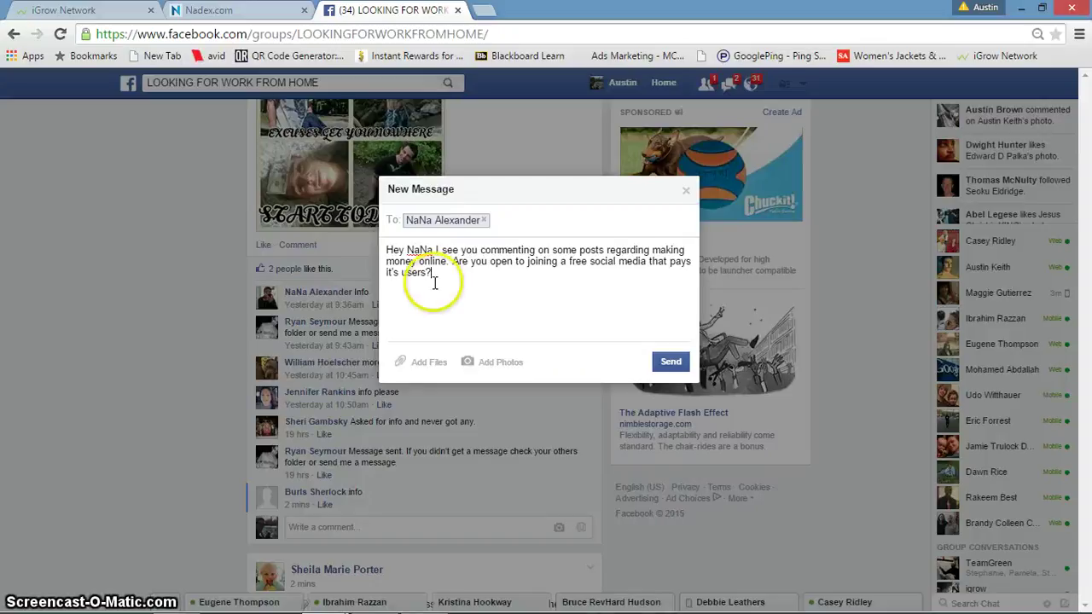
pyautogui.click(671, 362)
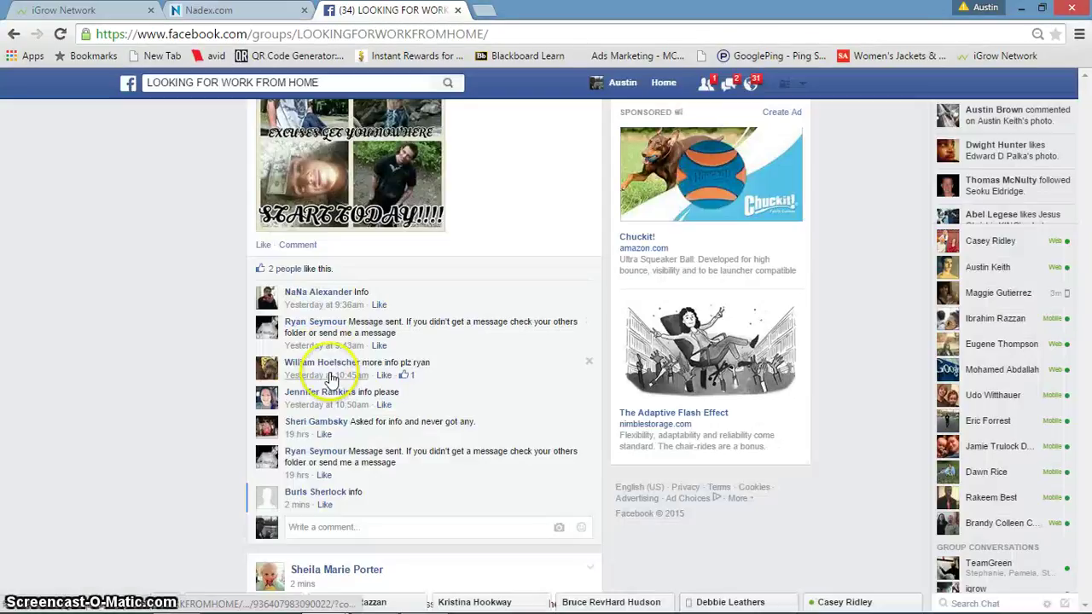
# Send the "more info plz" commenter the prepared message about joining a free social media that pays its users, greeting them by first name
pyautogui.moveTo(325, 367)
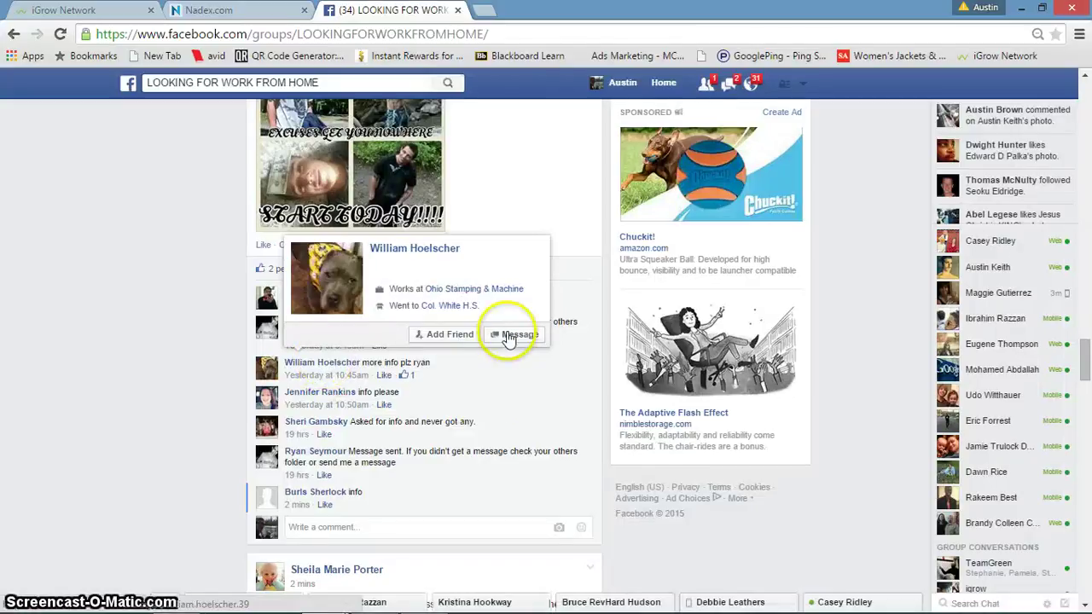
pyautogui.click(507, 334)
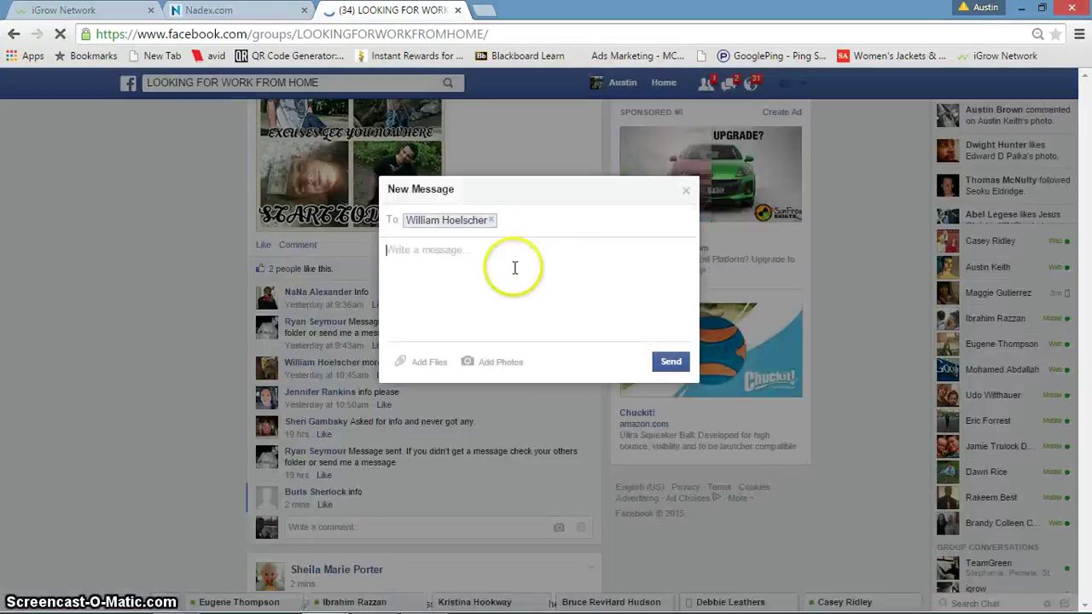
pyautogui.write("Hey Corey I see you commenting on some posts regarding making money online. Are you open to joining a free social media that pays it's users?")
pyautogui.press('BackSpace')
pyautogui.press('BackSpace')
pyautogui.press('BackSpace')
pyautogui.press('BackSpace')
pyautogui.press('BackSpace')
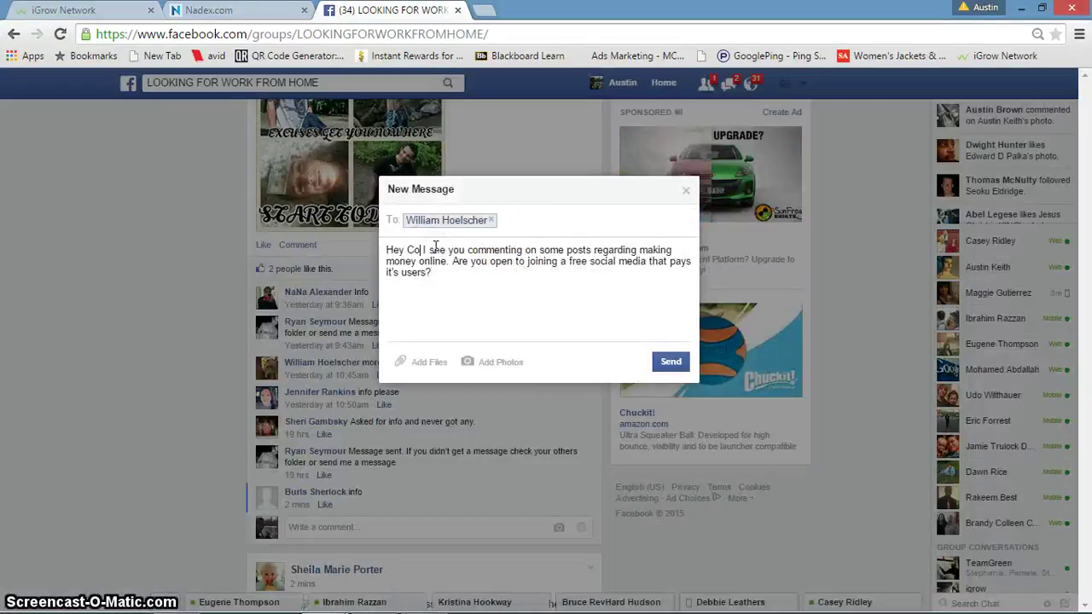
pyautogui.write('William')
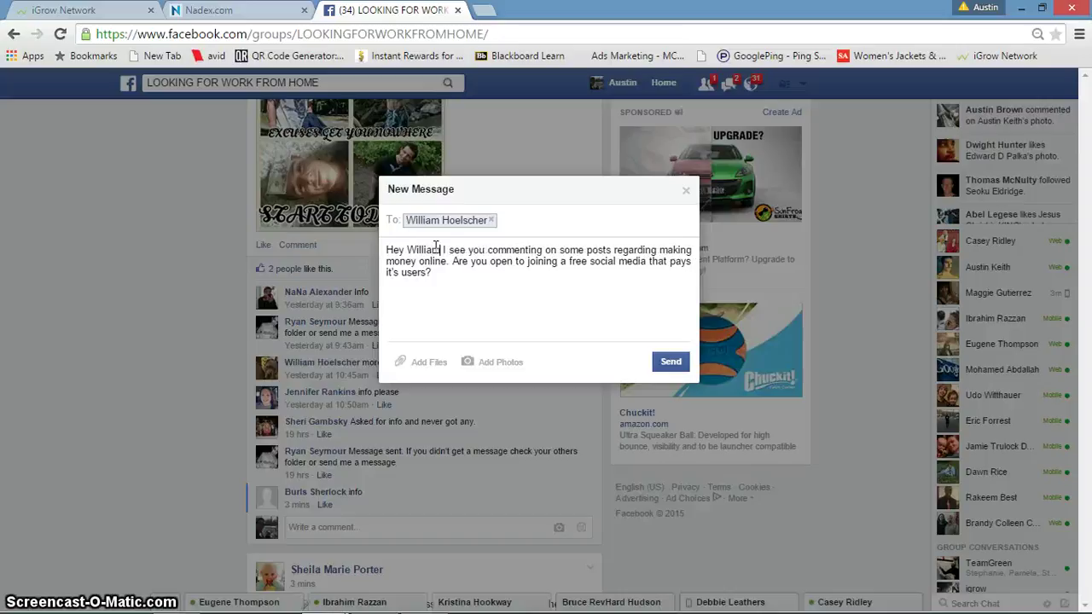
pyautogui.press('BackSpace')
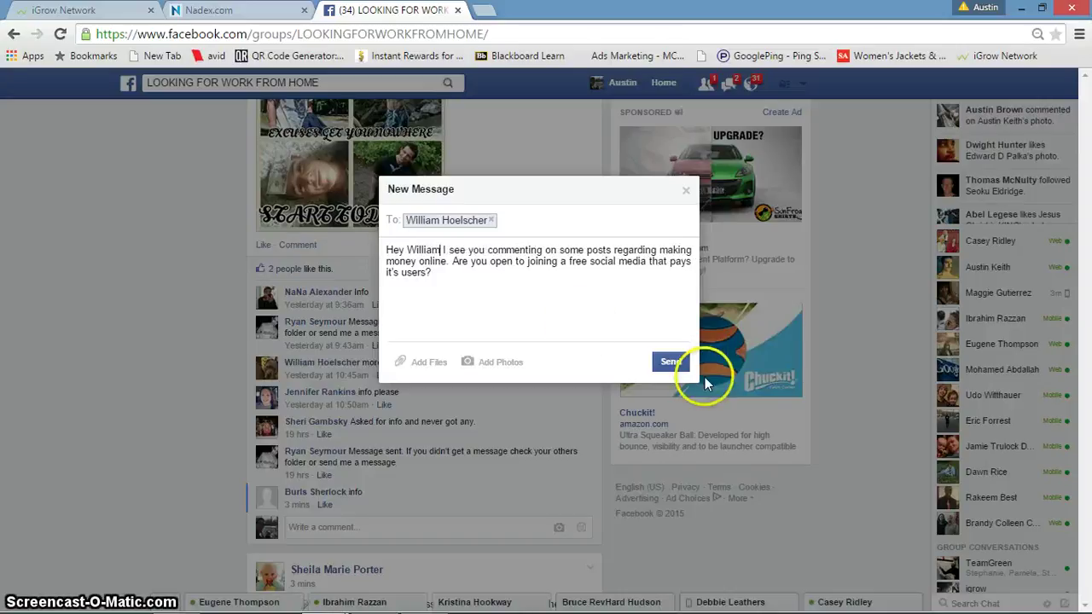
pyautogui.click(674, 364)
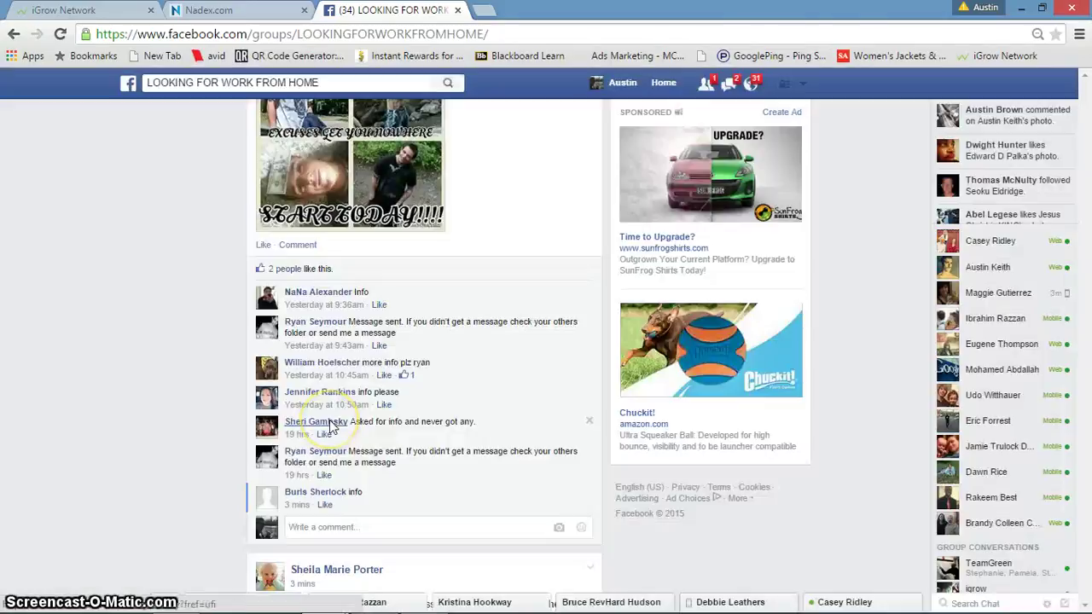
# Send the prepared free social media message to the "Asked for info and never got any" commenter, with their first name in the greeting
pyautogui.moveTo(330, 420)
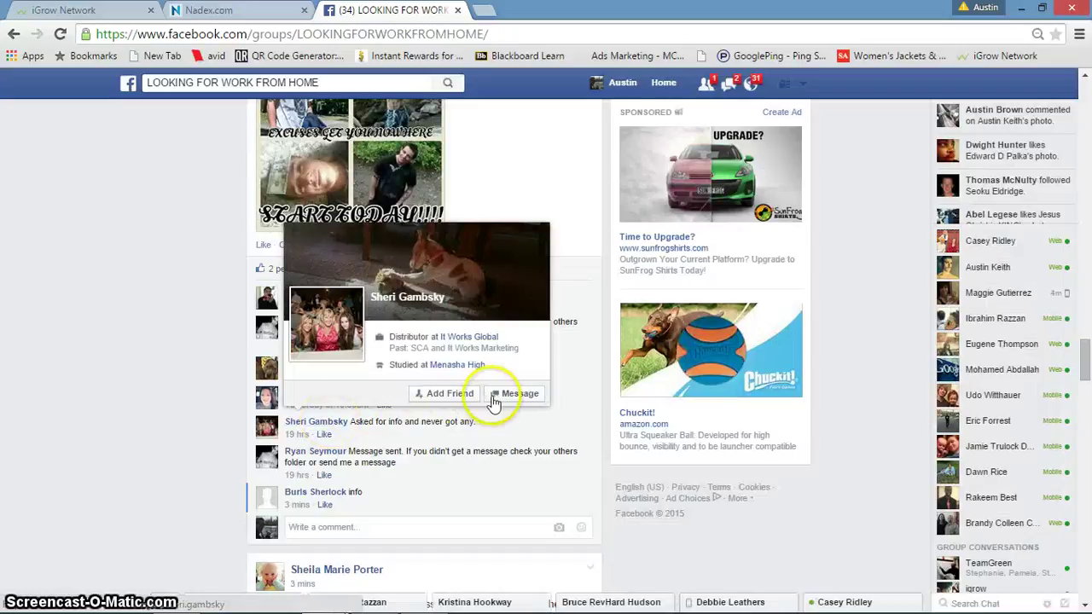
pyautogui.click(502, 395)
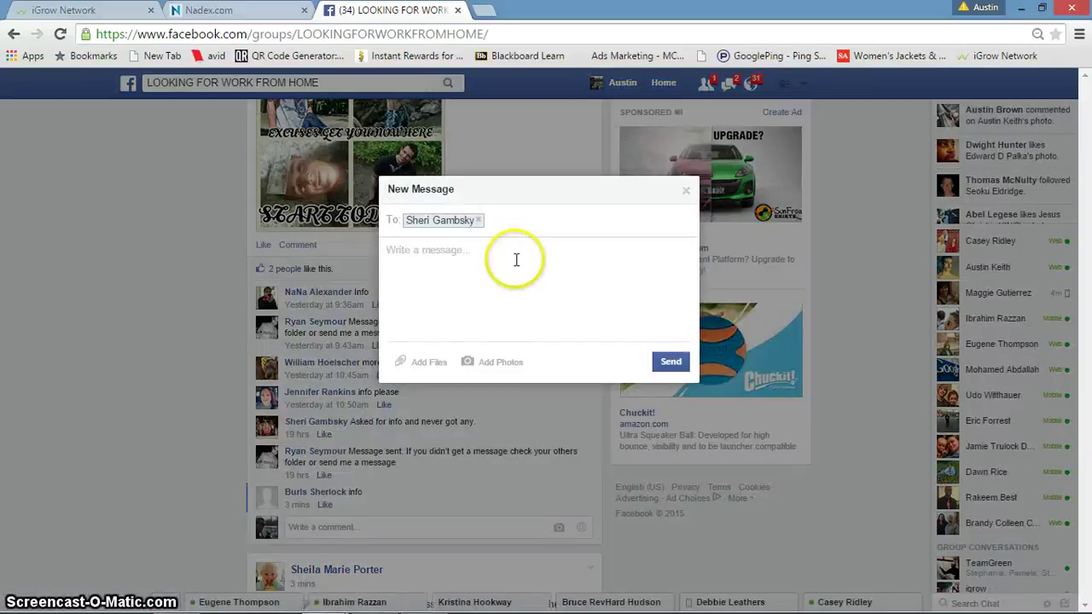
pyautogui.hotkey('ctrl', 'v')
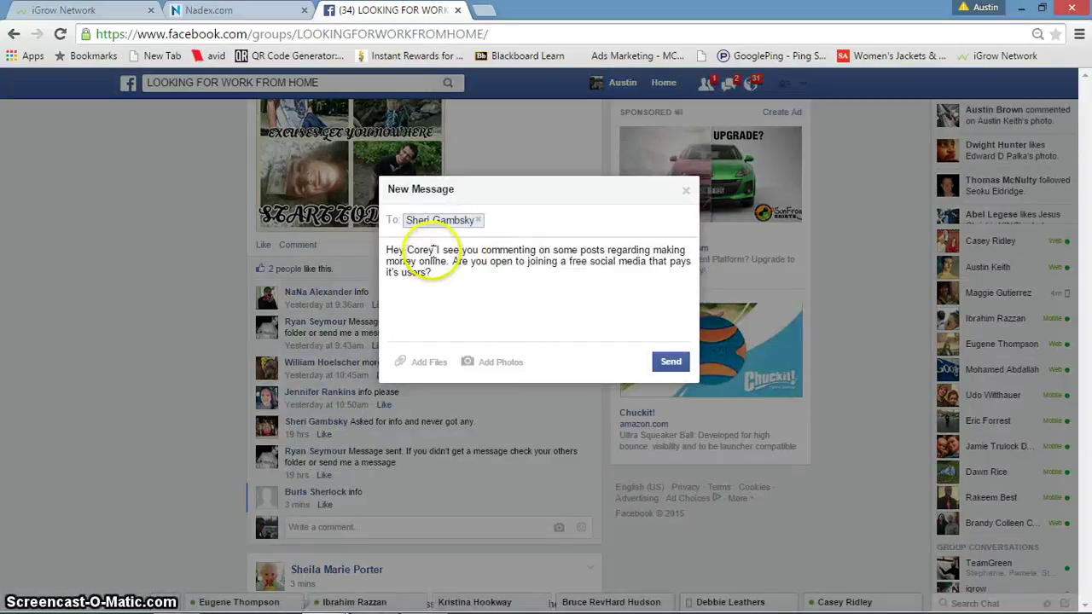
pyautogui.click(434, 250)
pyautogui.press('BackSpace')
pyautogui.press('BackSpace')
pyautogui.press('BackSpace')
pyautogui.press('BackSpace')
pyautogui.press('BackSpace')
pyautogui.write('Sheri')
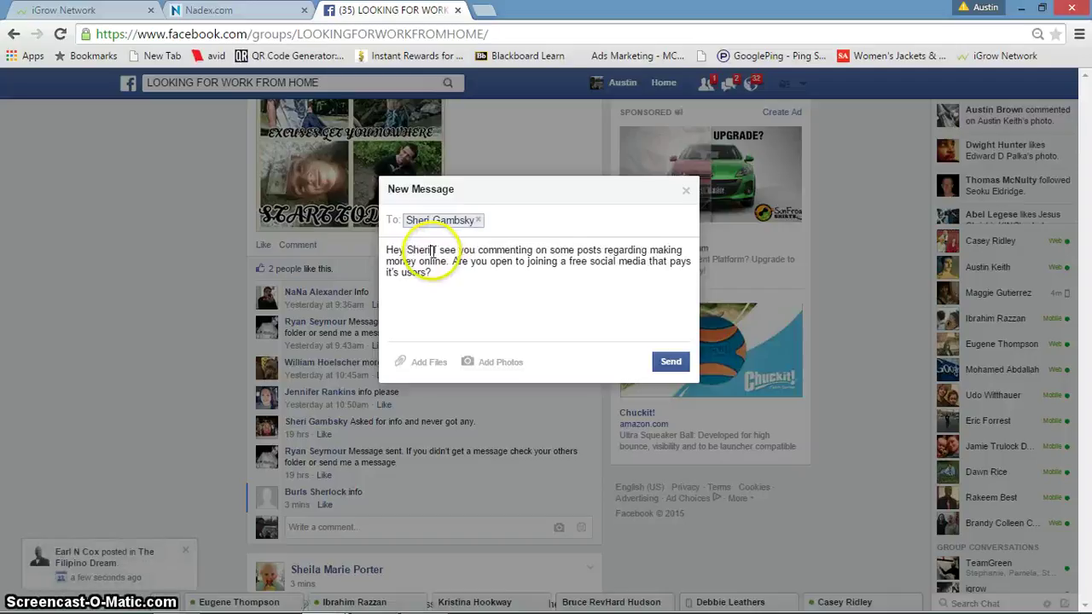
pyautogui.click(672, 363)
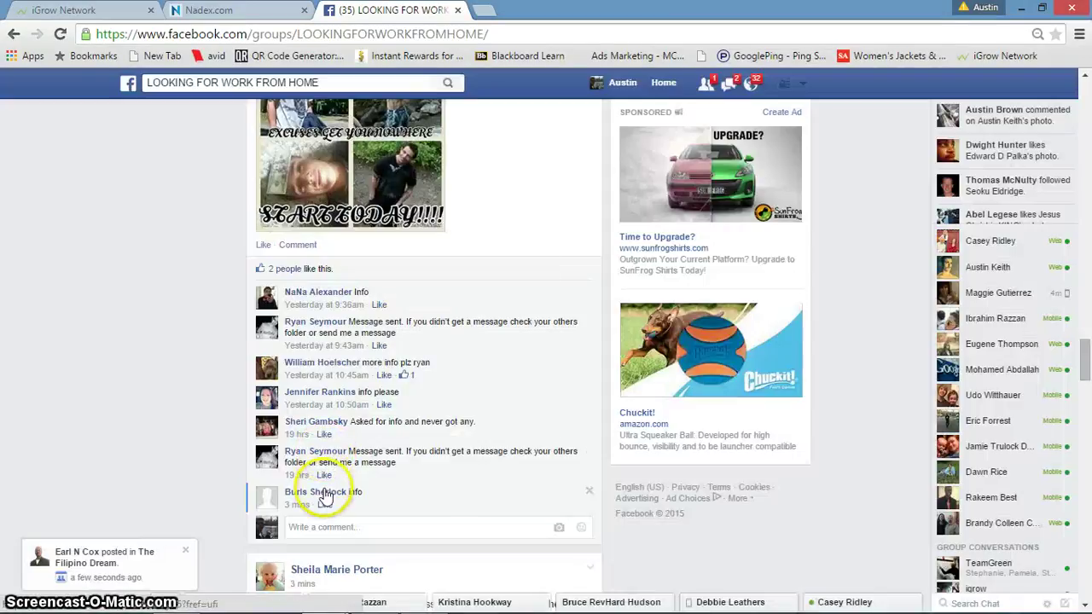
# Draft the prepared free social media message to the newest "info" commenter under the "Start today" collage
pyautogui.moveTo(325, 495)
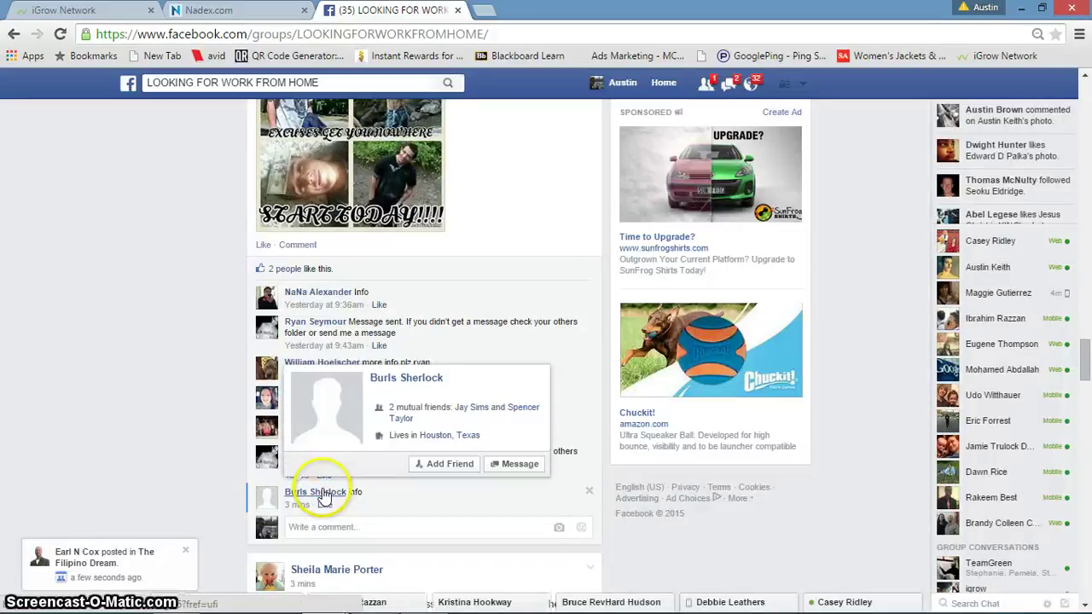
pyautogui.click(516, 463)
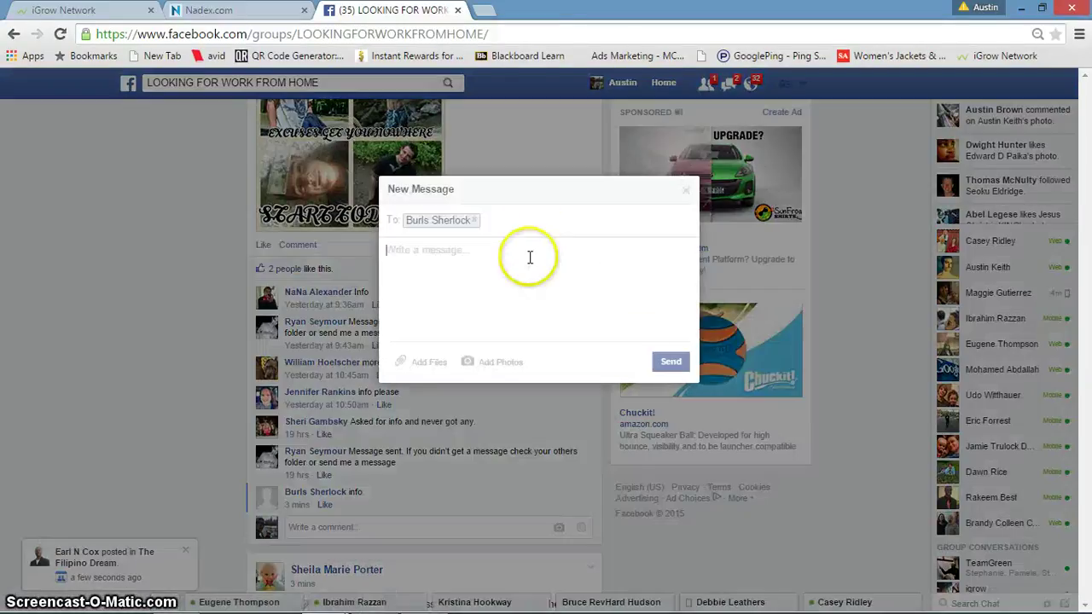
pyautogui.write("Hey Corey I see you commenting on some posts regarding making money online. Are you open to joining a free social media that pays it's users?")
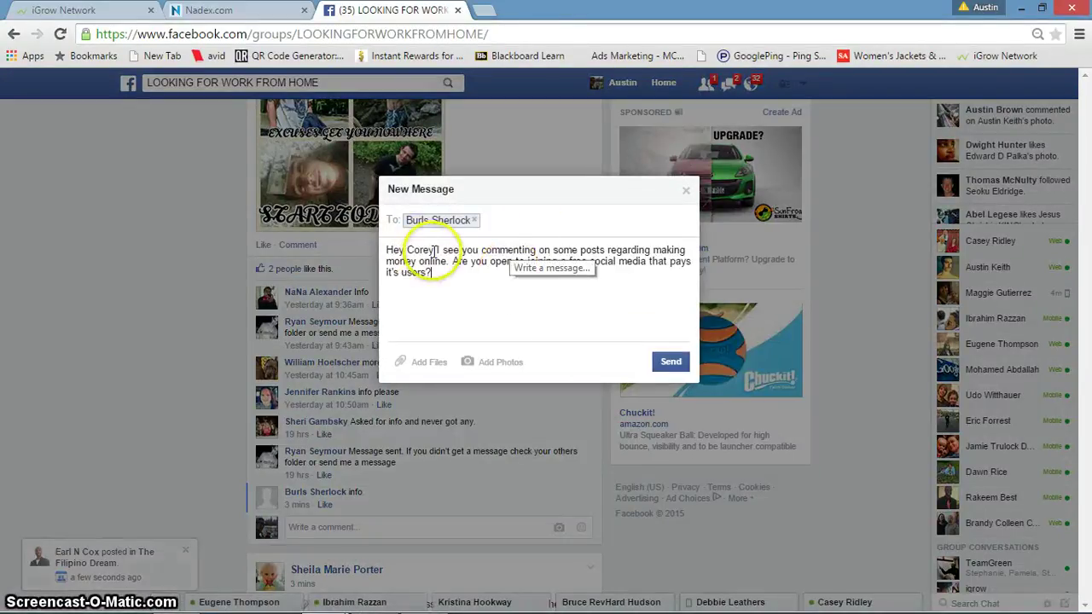
# Replace the greeting's name with the newest commenter's first name and send the message
pyautogui.press('BackSpace')
pyautogui.press('BackSpace')
pyautogui.press('BackSpace')
pyautogui.press('BackSpace')
pyautogui.press('BackSpace')
pyautogui.press('BackSpace')
pyautogui.write('S')
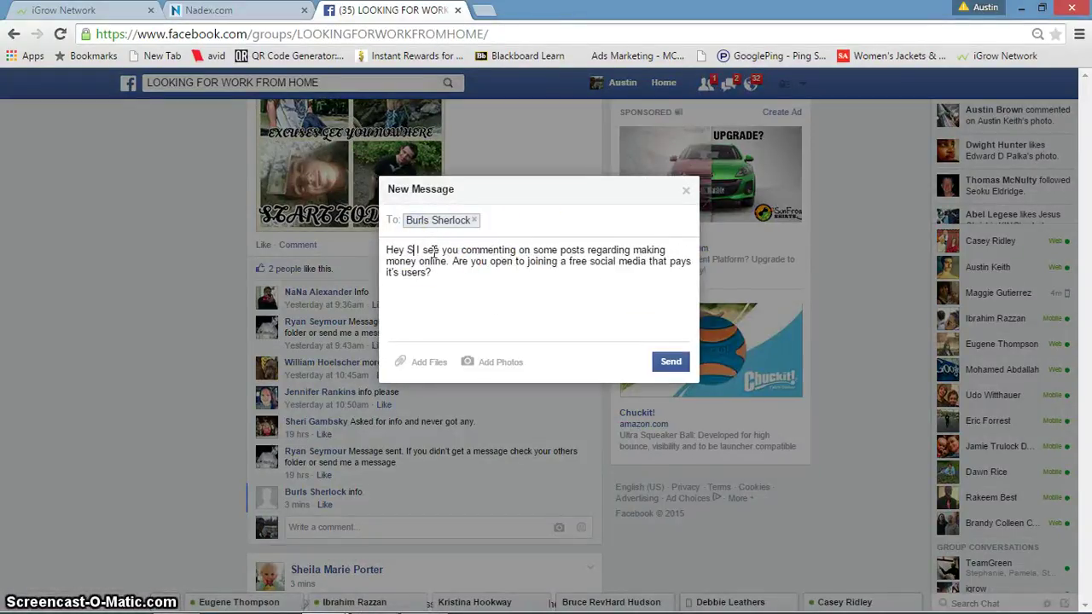
pyautogui.press('BackSpace')
pyautogui.write('Bur')
pyautogui.press('BackSpace')
pyautogui.press('BackSpace')
pyautogui.write('urls')
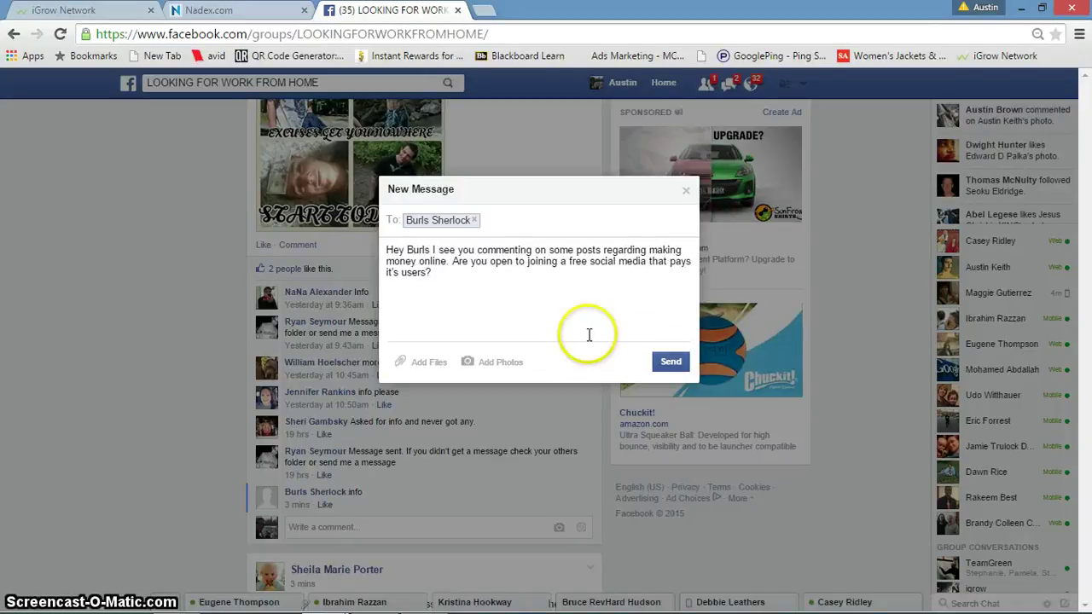
pyautogui.click(670, 361)
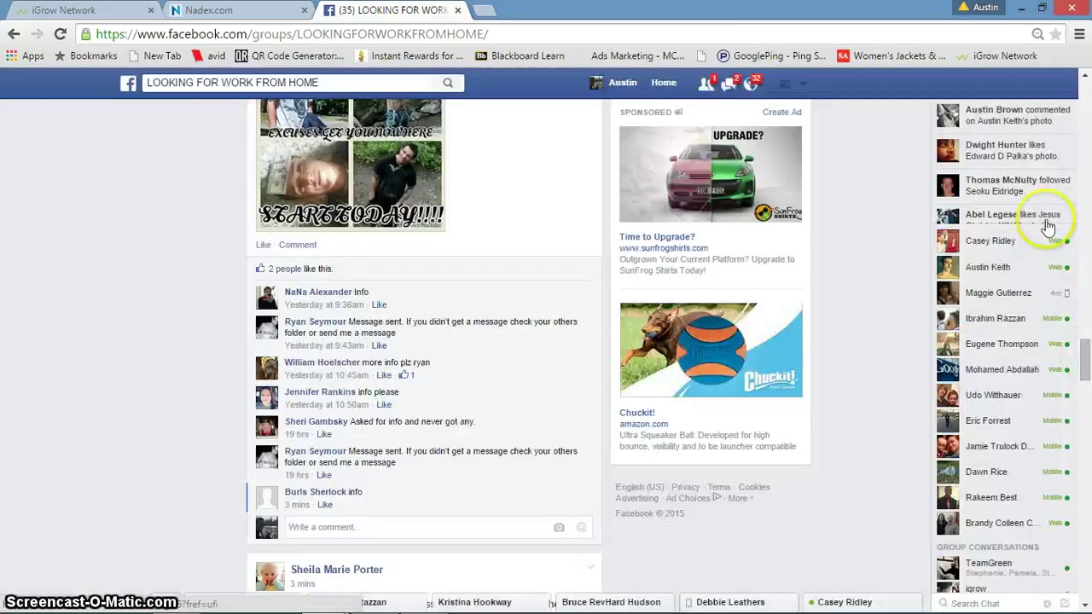
# Send the prepared message to the "Info please!" commenter under the PayPal payment screenshots post, using their first name in the greeting
pyautogui.moveTo(1088, 362); pyautogui.dragTo(1088, 465)
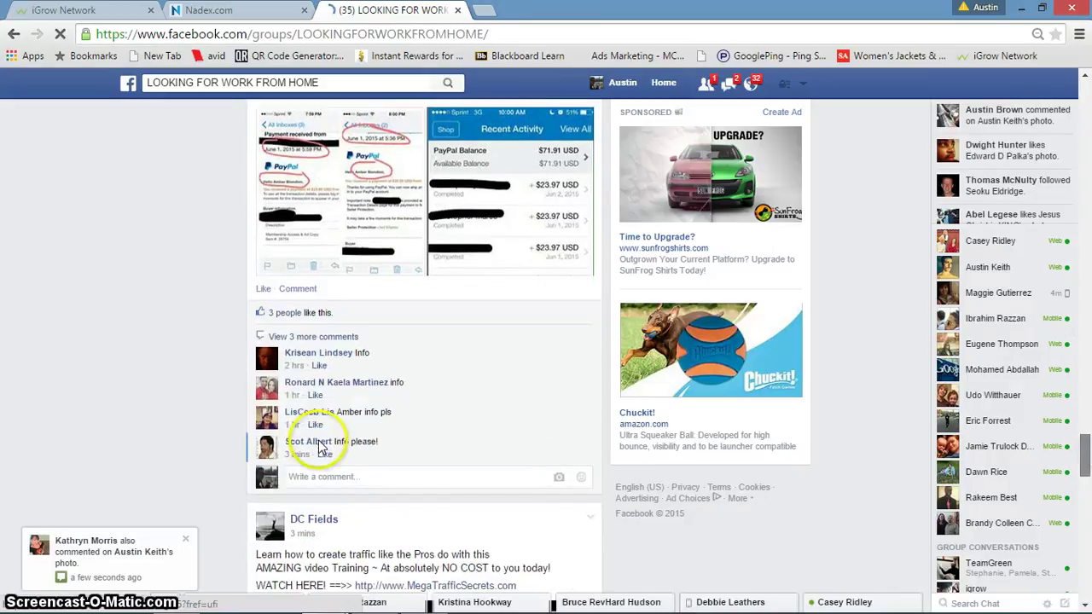
pyautogui.moveTo(308, 445)
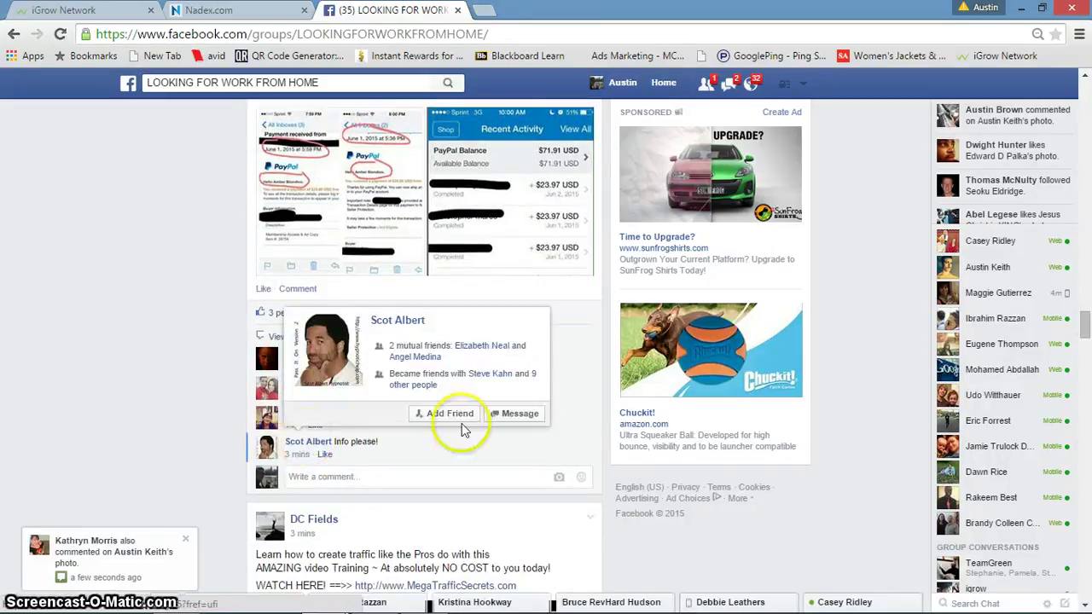
pyautogui.click(495, 420)
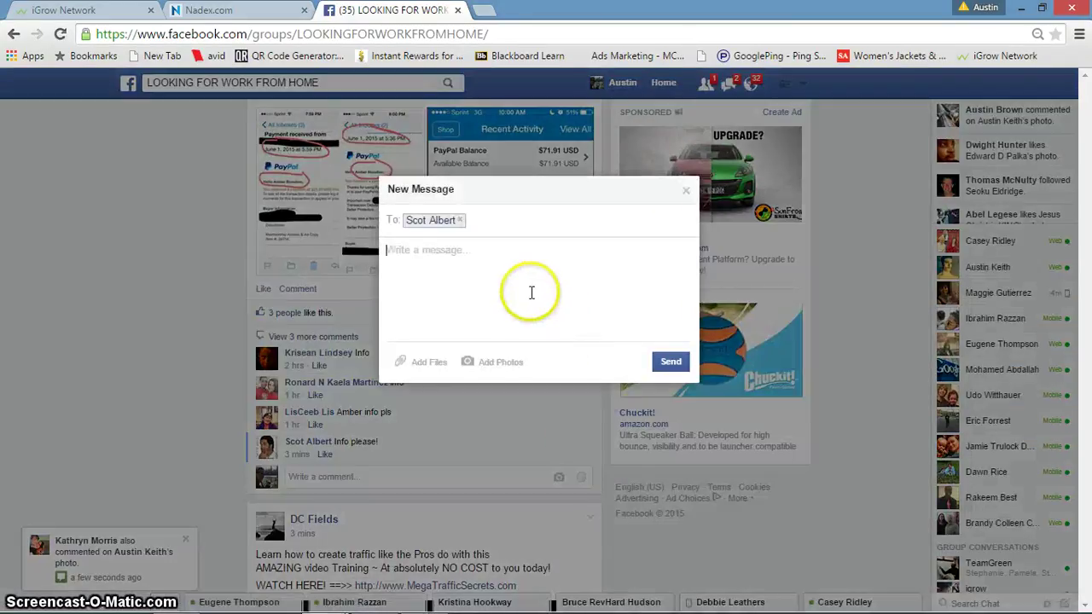
pyautogui.write("Hey Corey I see you commenting on some posts regarding making money online. Are you open to joining a free social media that pays it's users?")
pyautogui.click(461, 247)
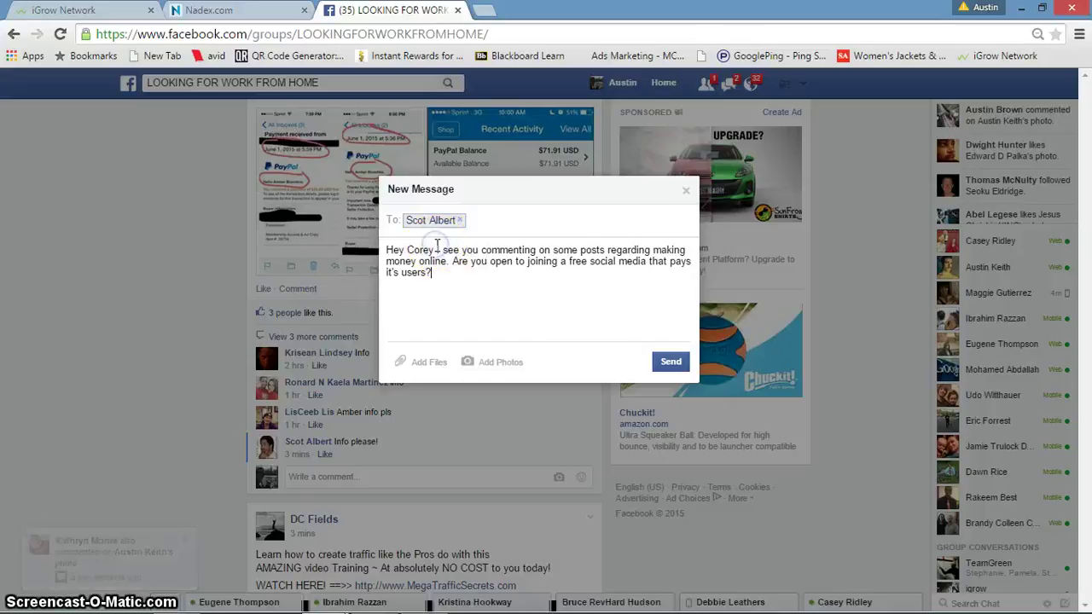
pyautogui.press('BackSpace')
pyautogui.press('BackSpace')
pyautogui.press('BackSpace')
pyautogui.press('BackSpace')
pyautogui.press('BackSpace')
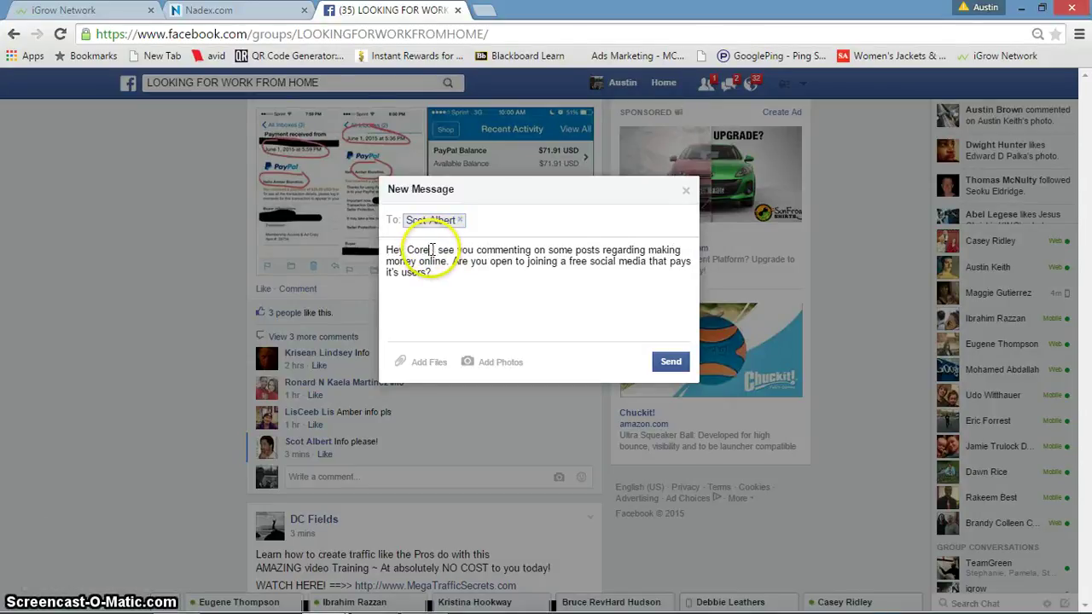
pyautogui.write('Scot')
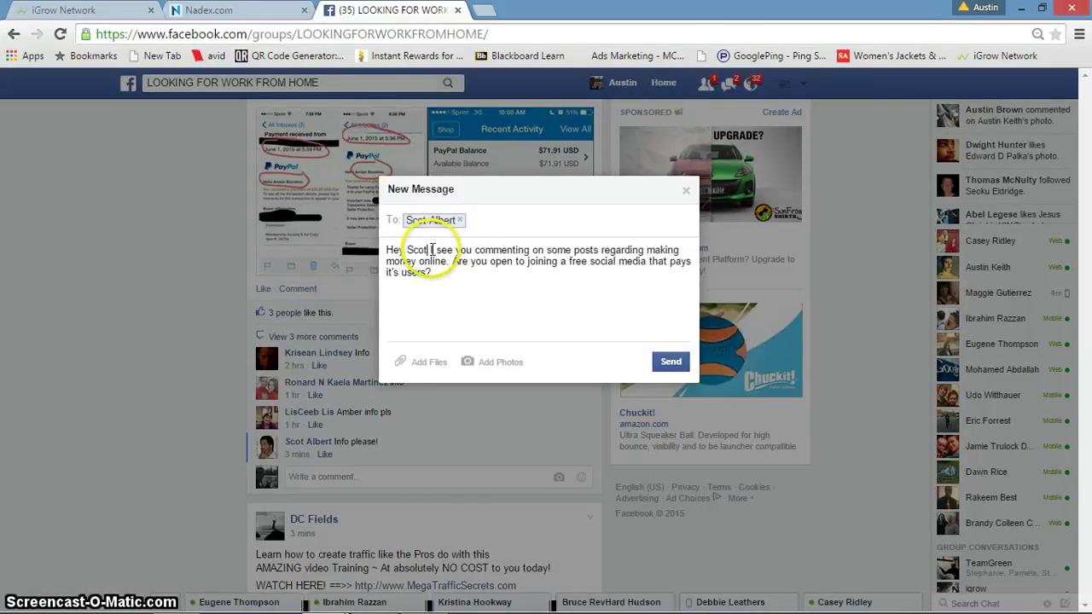
pyautogui.click(669, 361)
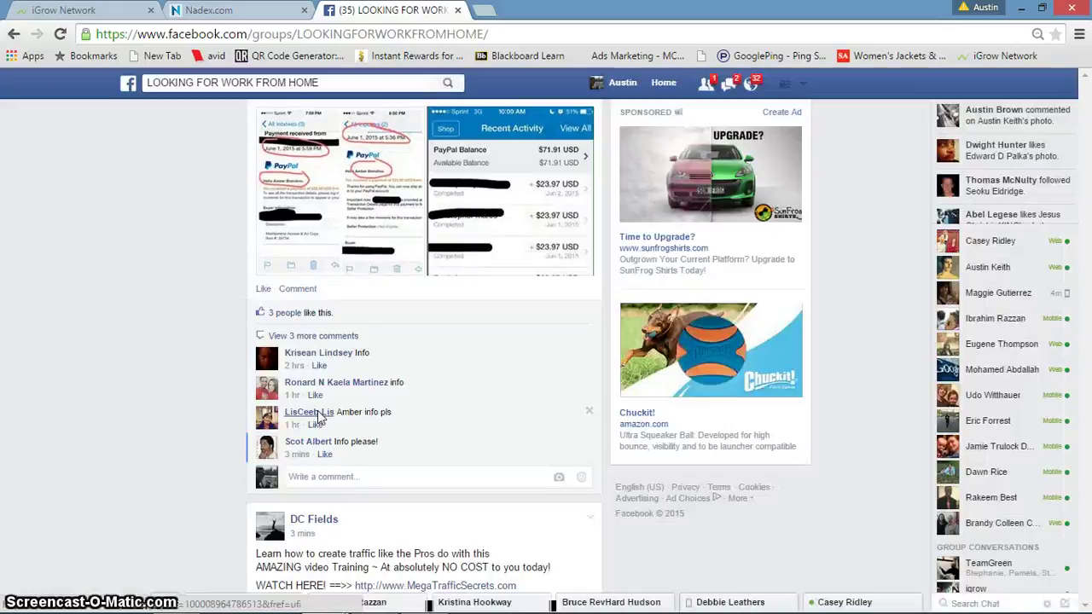
# Check the other info-seeking commenters' profile cards under the PayPal post and show its 3 earlier comments
pyautogui.moveTo(324, 416)
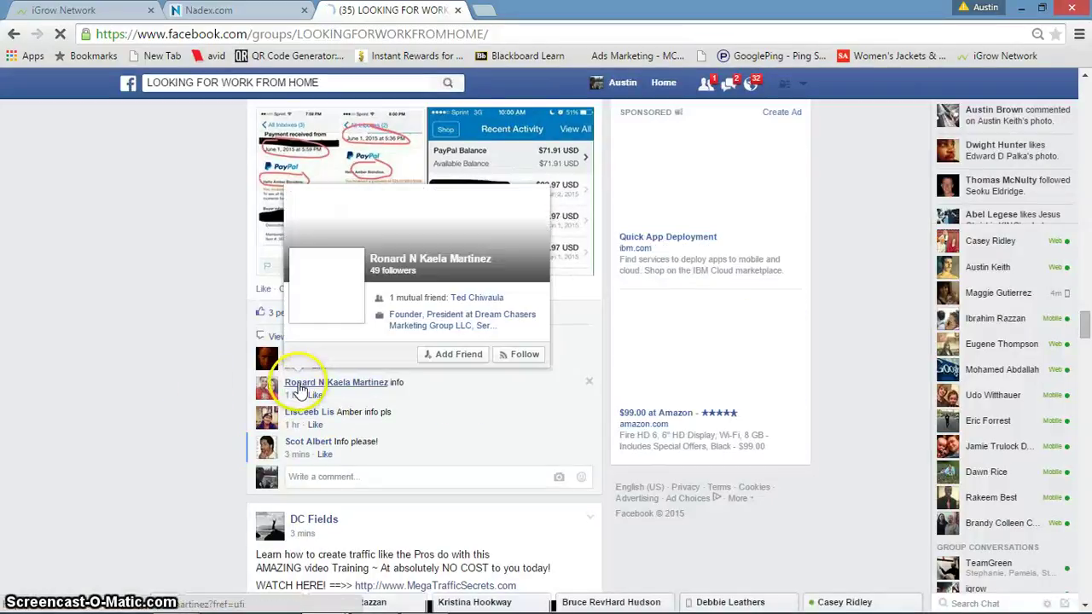
pyautogui.click(309, 355)
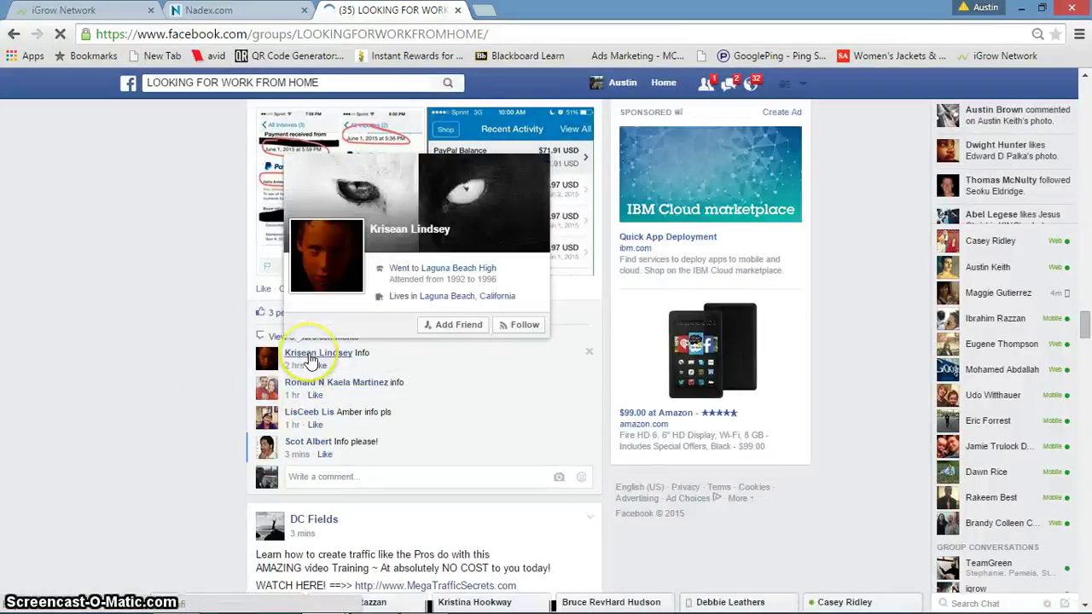
pyautogui.click(275, 339)
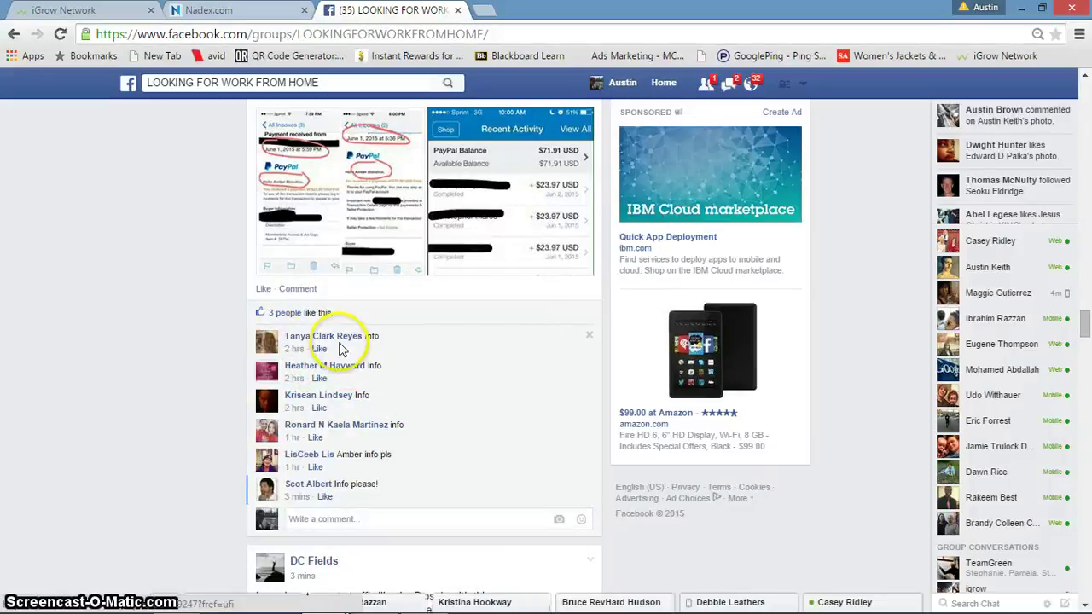
pyautogui.moveTo(337, 341)
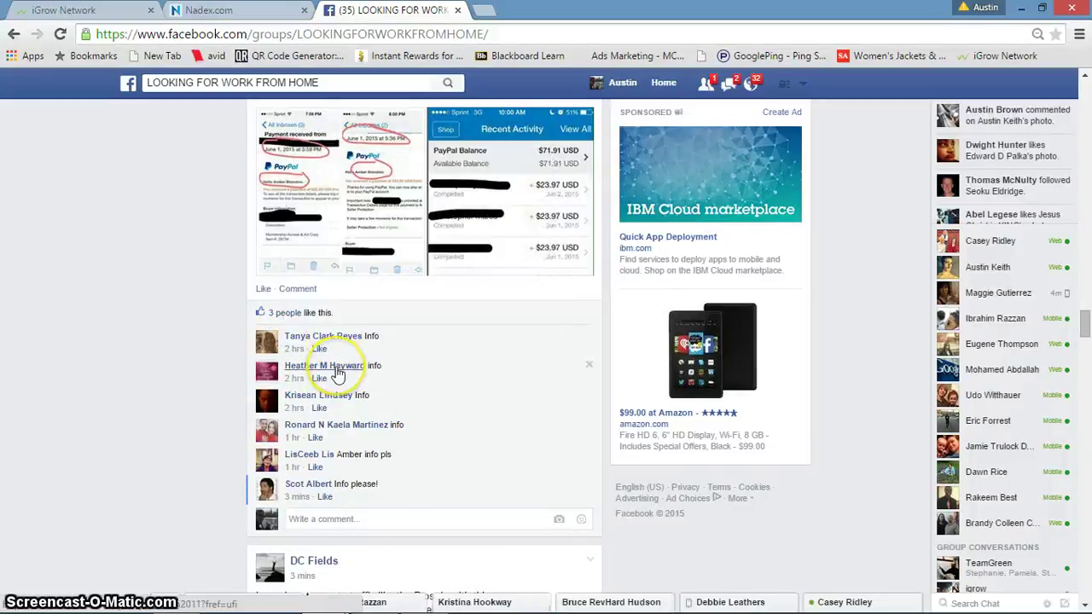
pyautogui.moveTo(334, 367)
pyautogui.click(517, 338)
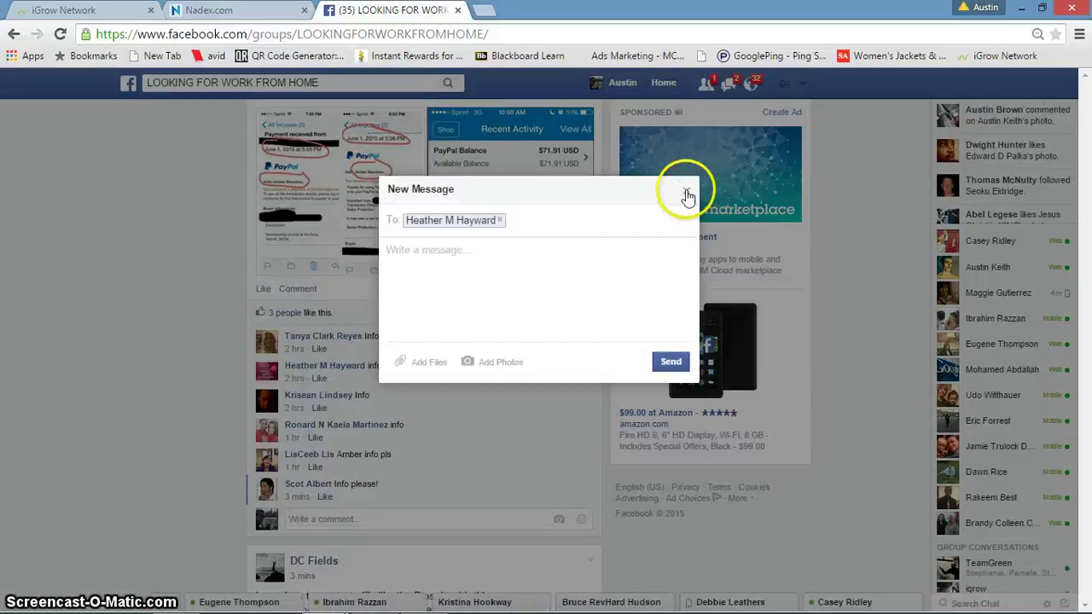
pyautogui.click(686, 191)
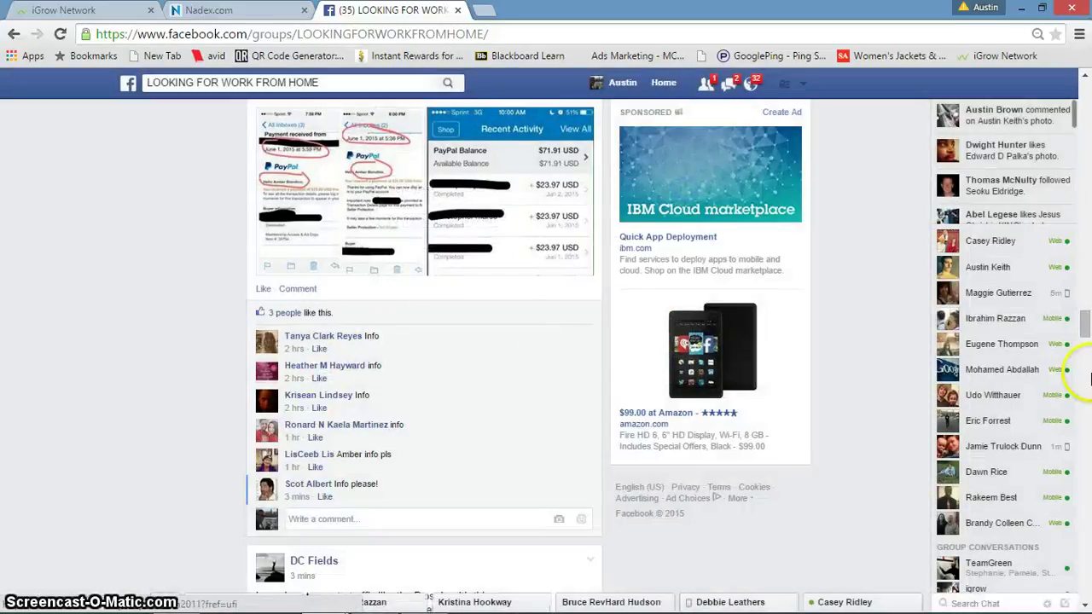
# Draft the prepared free social media message to the "Share info" commenter under the bank accounts screenshot post
pyautogui.scroll(-10, 1087, 348)
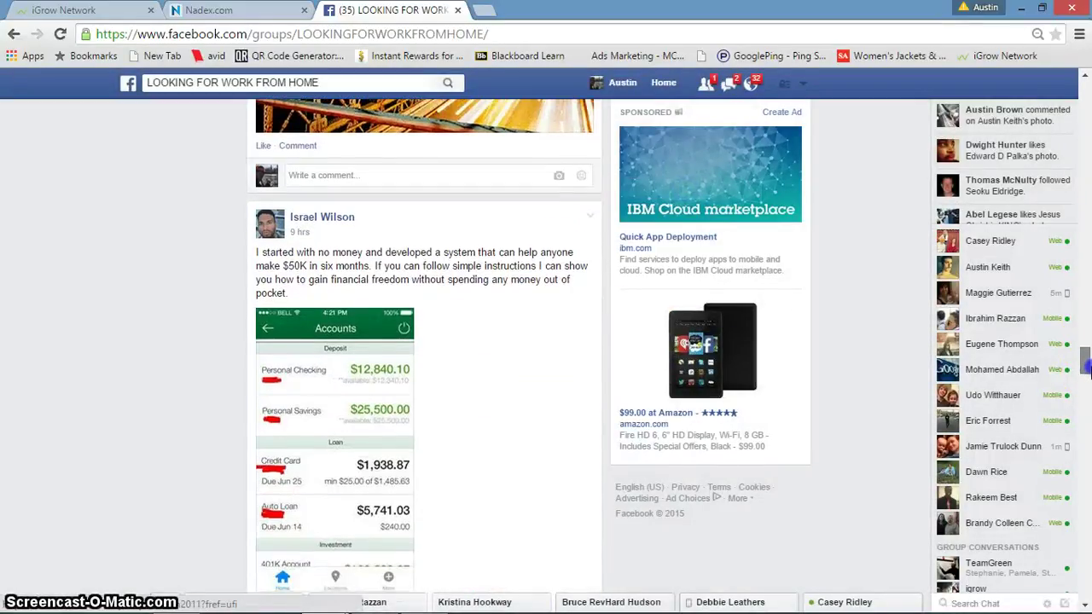
pyautogui.scroll(-2, 1086, 380)
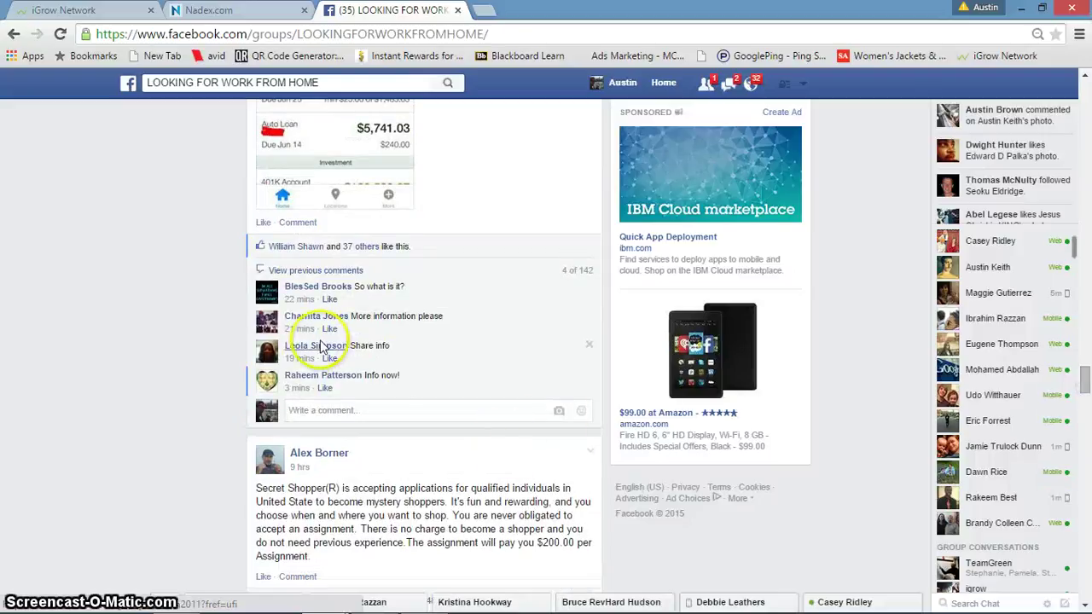
pyautogui.moveTo(312, 354)
pyautogui.click(518, 315)
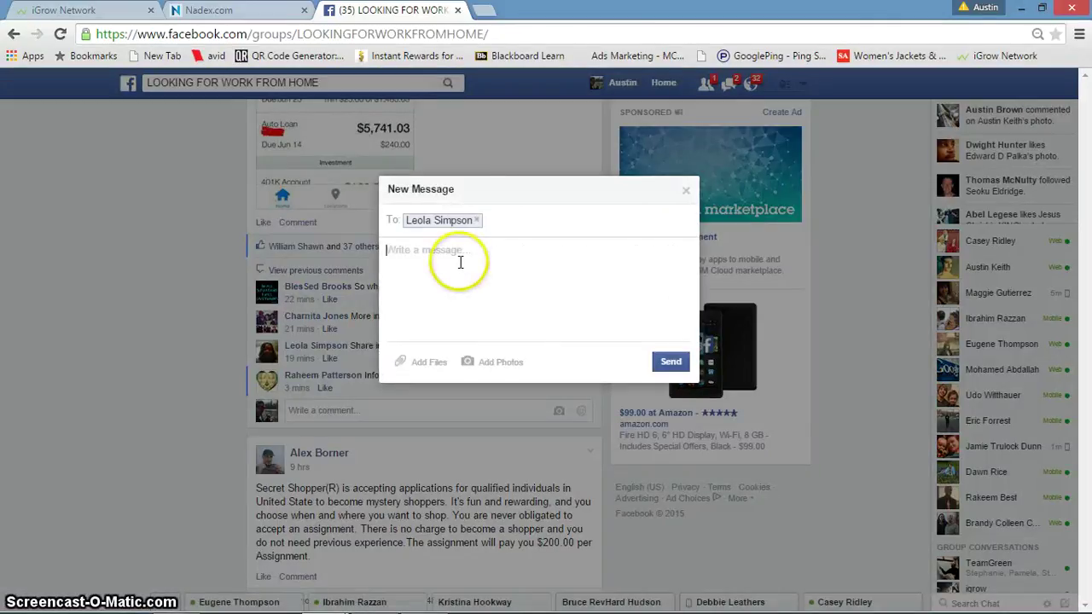
pyautogui.write("Hey Corey! I see you commenting on some posts regarding making money online. Are you open to joining a free social media that pays it's users?")
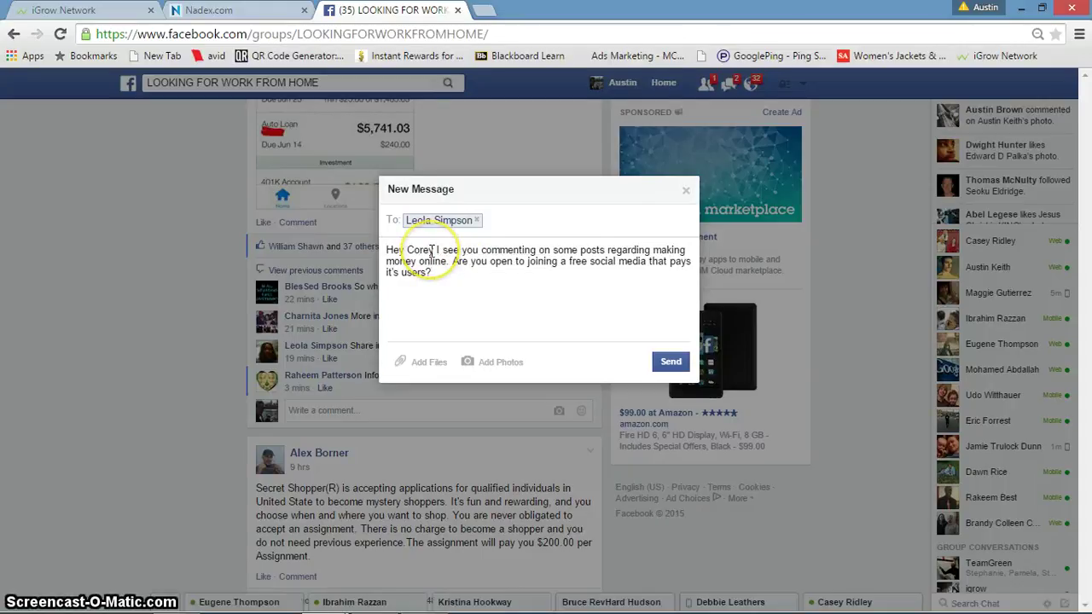
# Replace the draft greeting's name with the "Share info" commenter's first name and send them the message
pyautogui.click(431, 250)
pyautogui.press('BackSpace')
pyautogui.press('BackSpace')
pyautogui.press('BackSpace')
pyautogui.press('BackSpace')
pyautogui.press('BackSpace')
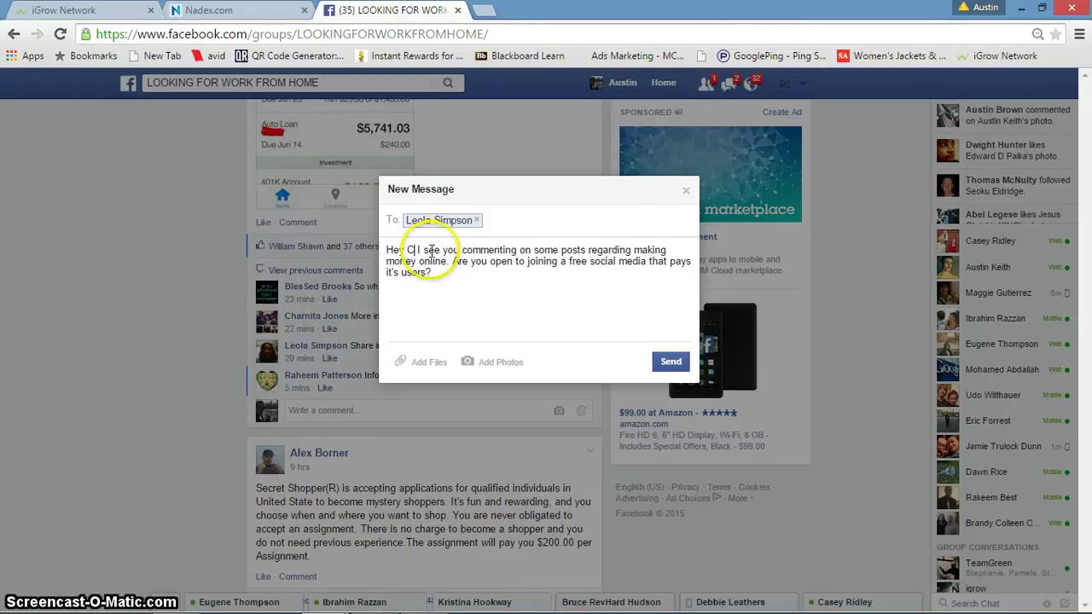
pyautogui.write('Leola')
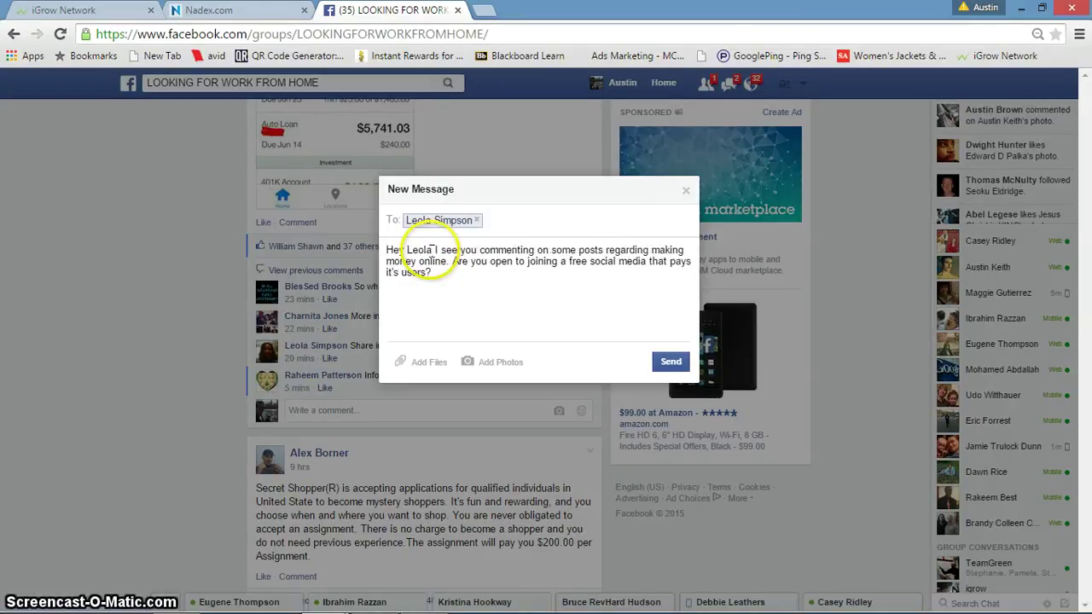
pyautogui.click(661, 364)
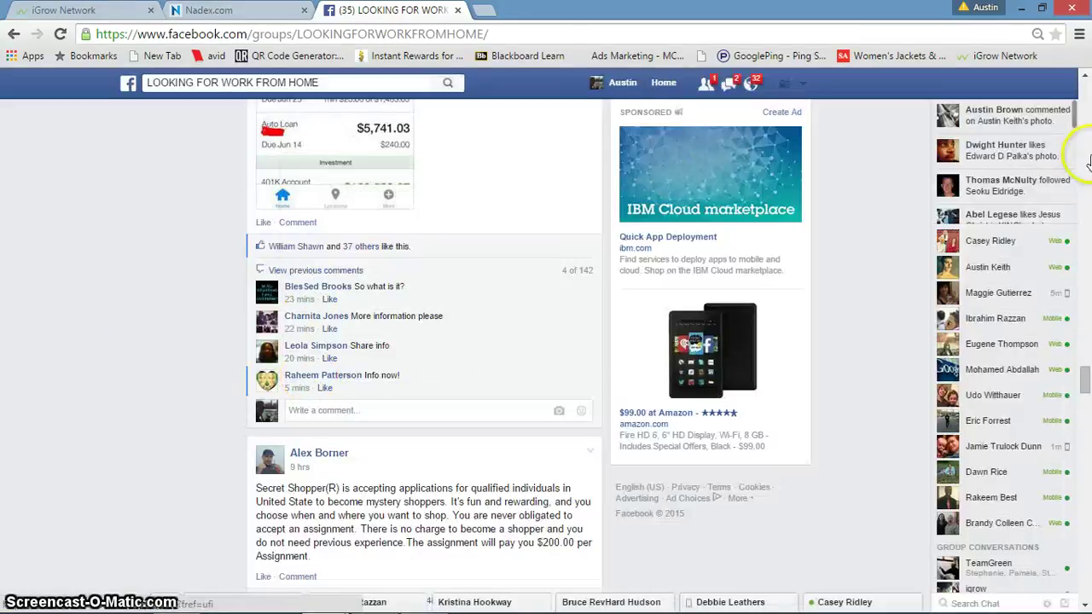
# Browse further group posts for info-seeking commenters and check those under the AIOP Responder payment post
pyautogui.moveTo(1087, 380); pyautogui.dragTo(1086, 466)
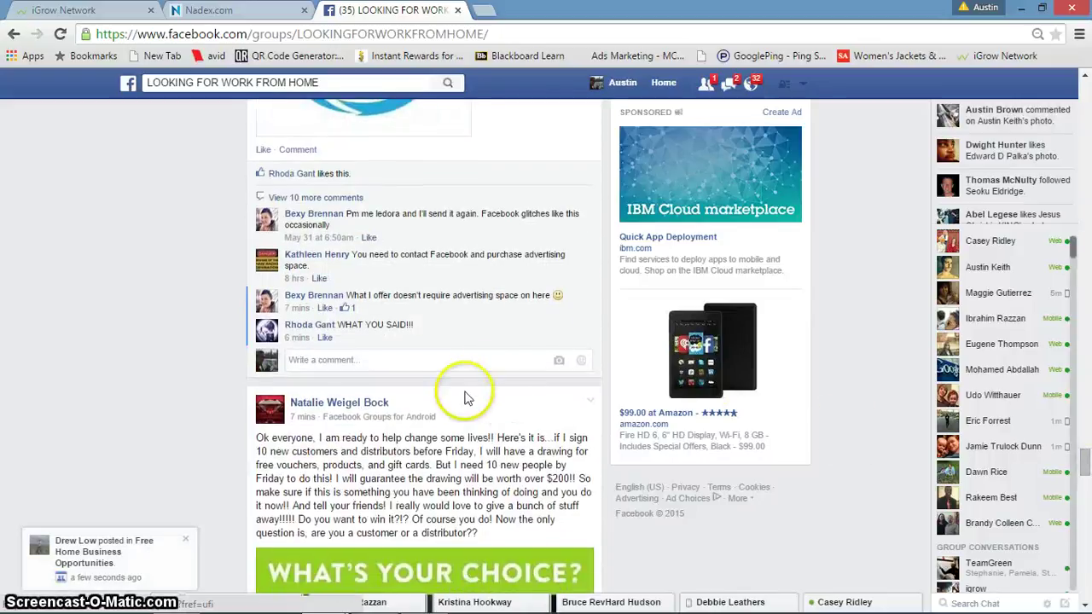
pyautogui.click(1088, 510)
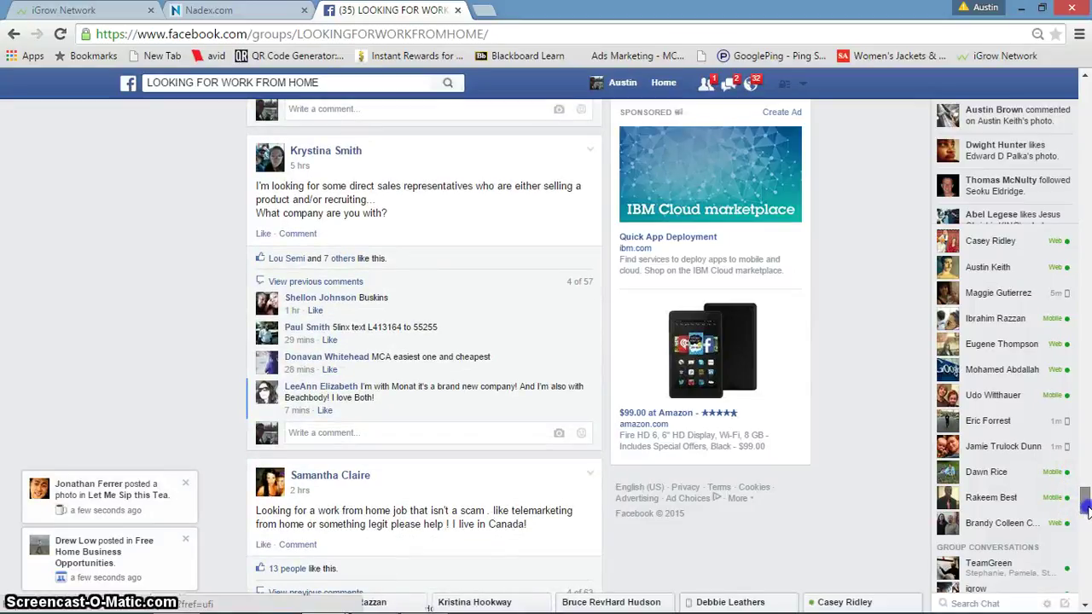
pyautogui.scroll(-3, 1088, 512)
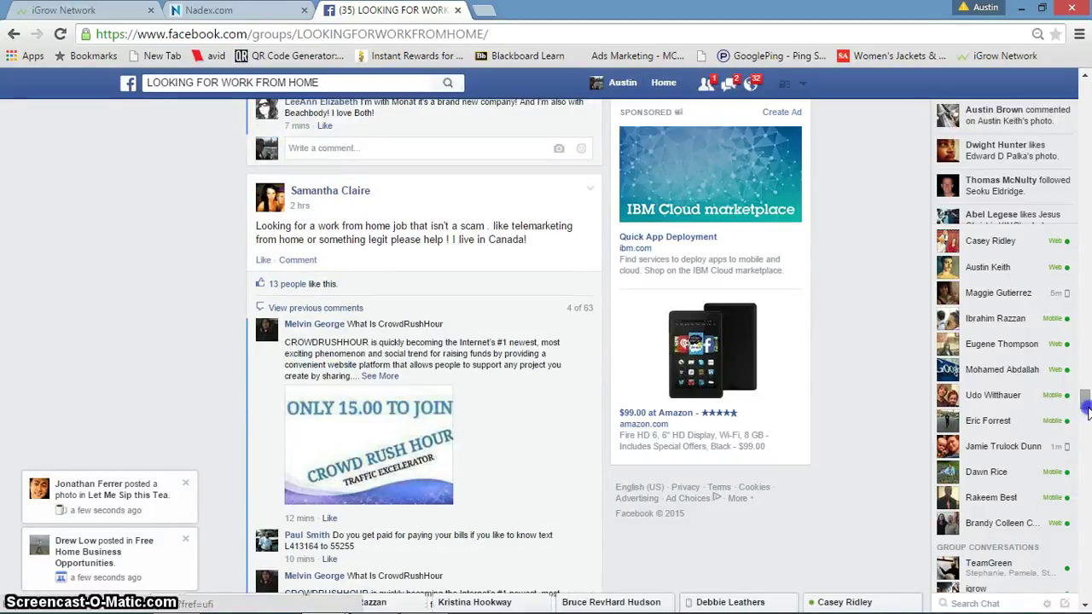
pyautogui.moveTo(1087, 412); pyautogui.dragTo(1087, 479)
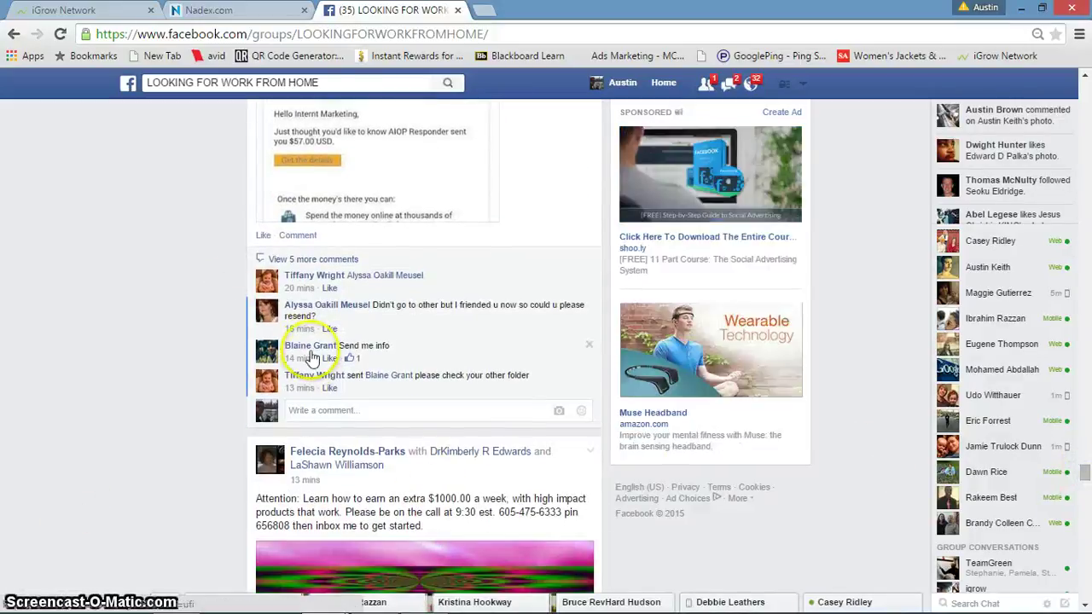
pyautogui.moveTo(311, 351)
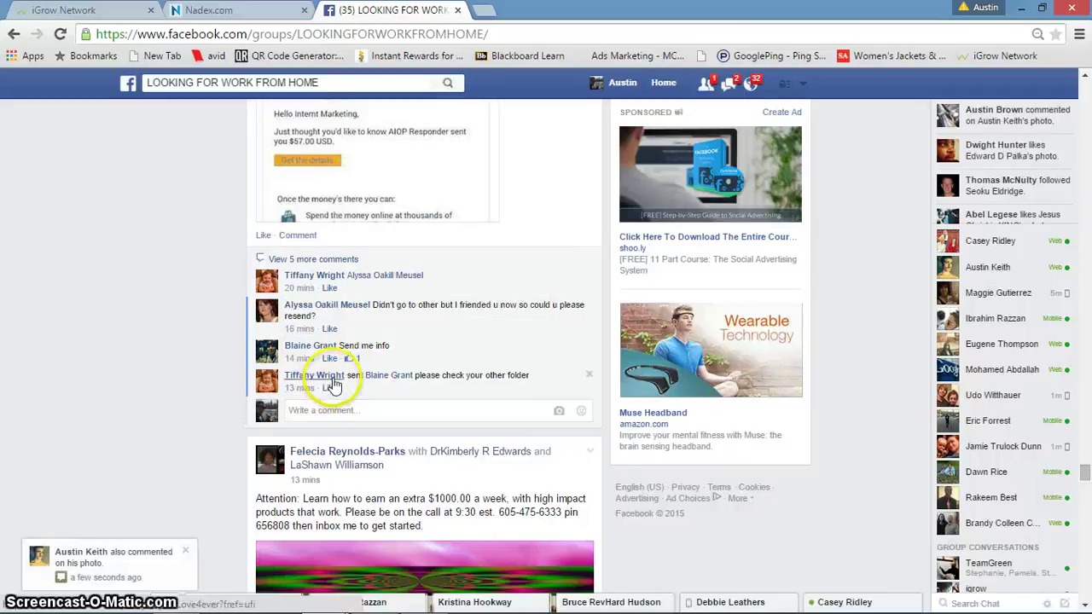
pyautogui.moveTo(315, 376)
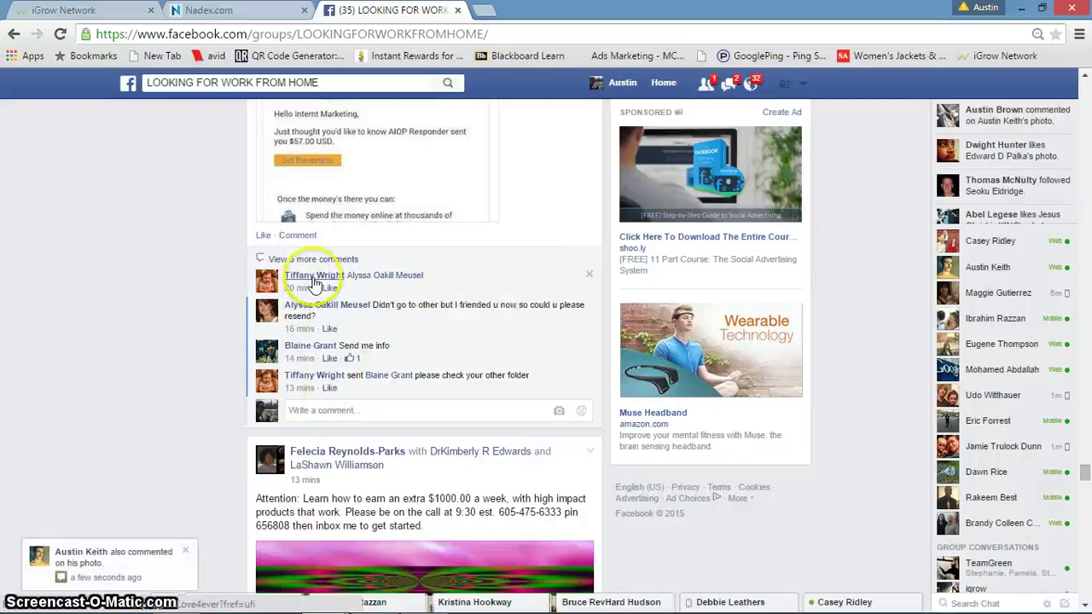
# Open a blank message to the commenter asking for a resend, examine its Other folder notice, and close it unsent
pyautogui.moveTo(307, 313)
pyautogui.click(518, 276)
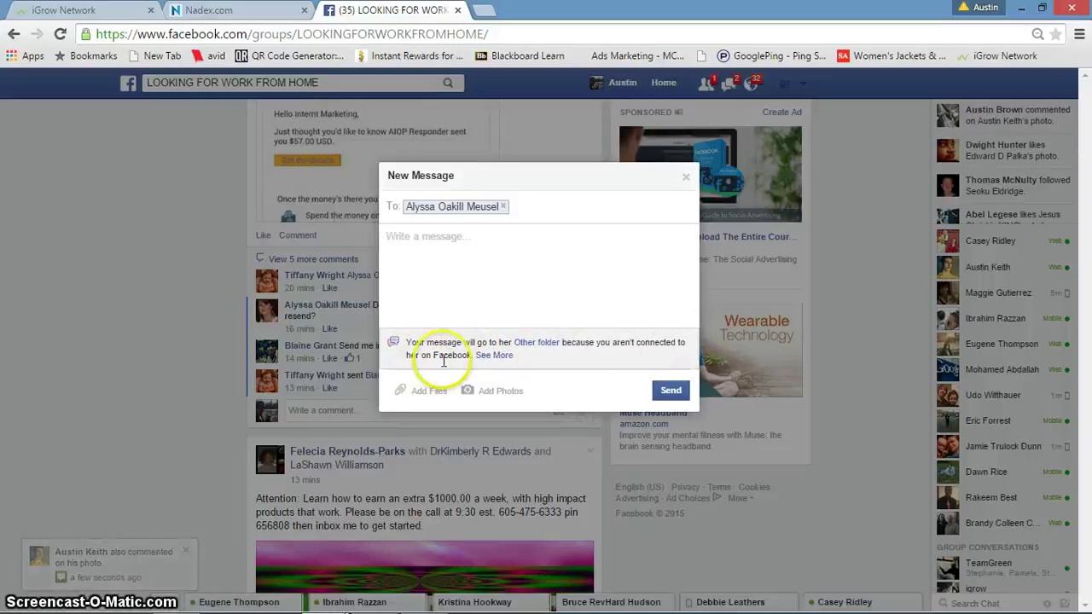
pyautogui.click(596, 359)
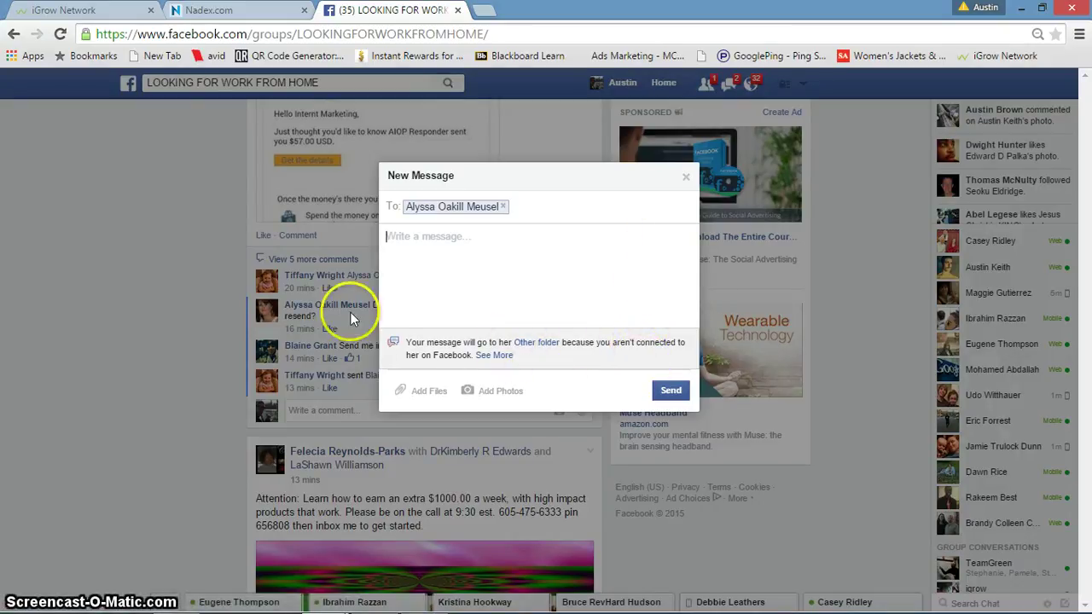
pyautogui.click(686, 177)
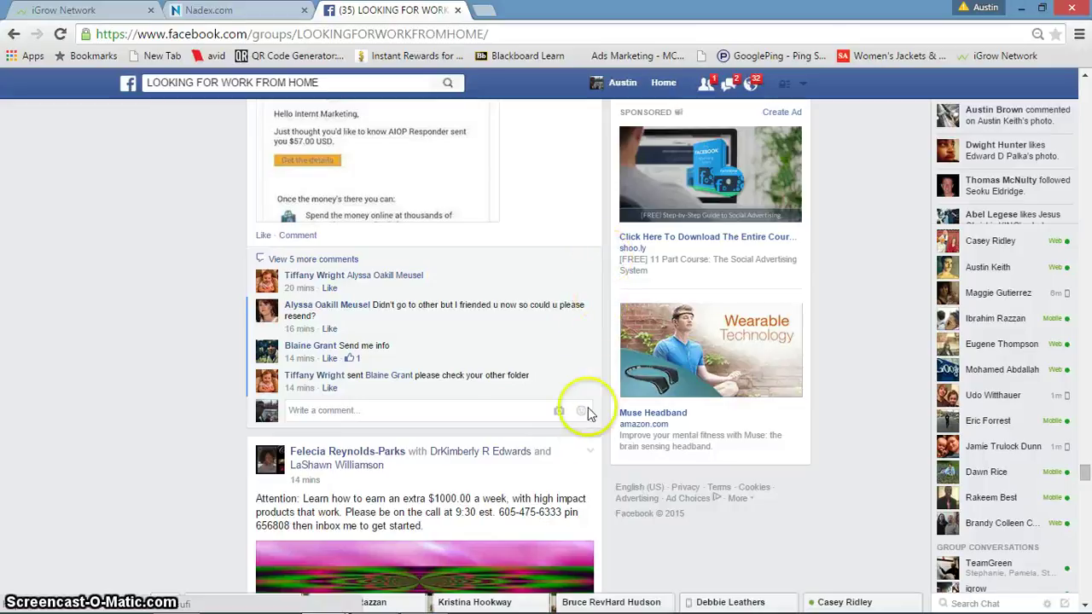
# Review the open chat with the prospect who asked about Tsu, from the opening message to the iGrow Network website link
pyautogui.click(478, 602)
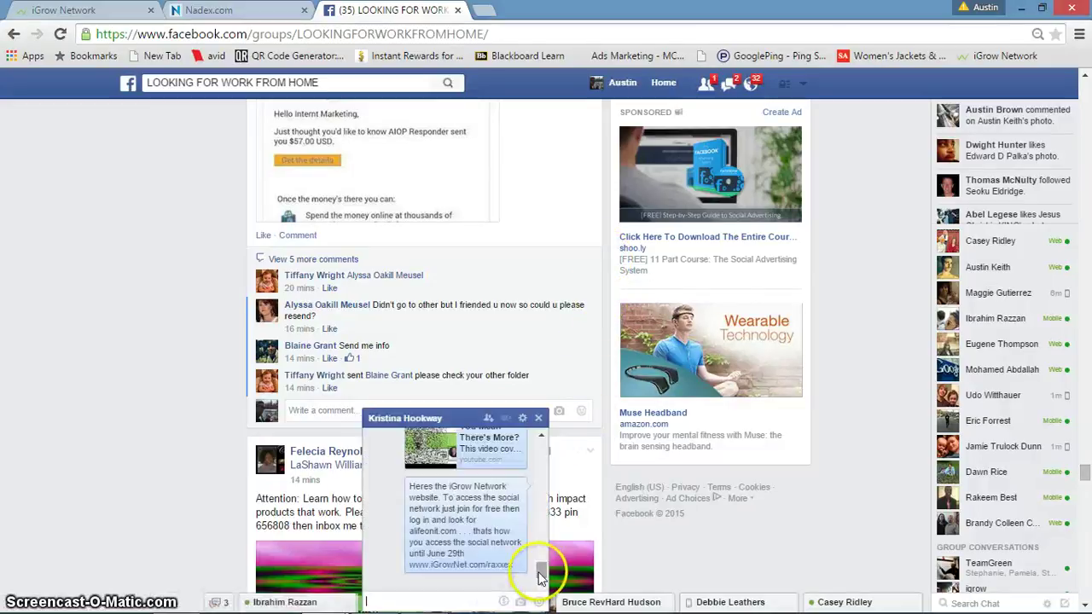
pyautogui.scroll(3, 544, 559)
pyautogui.moveTo(545, 550); pyautogui.dragTo(538, 439)
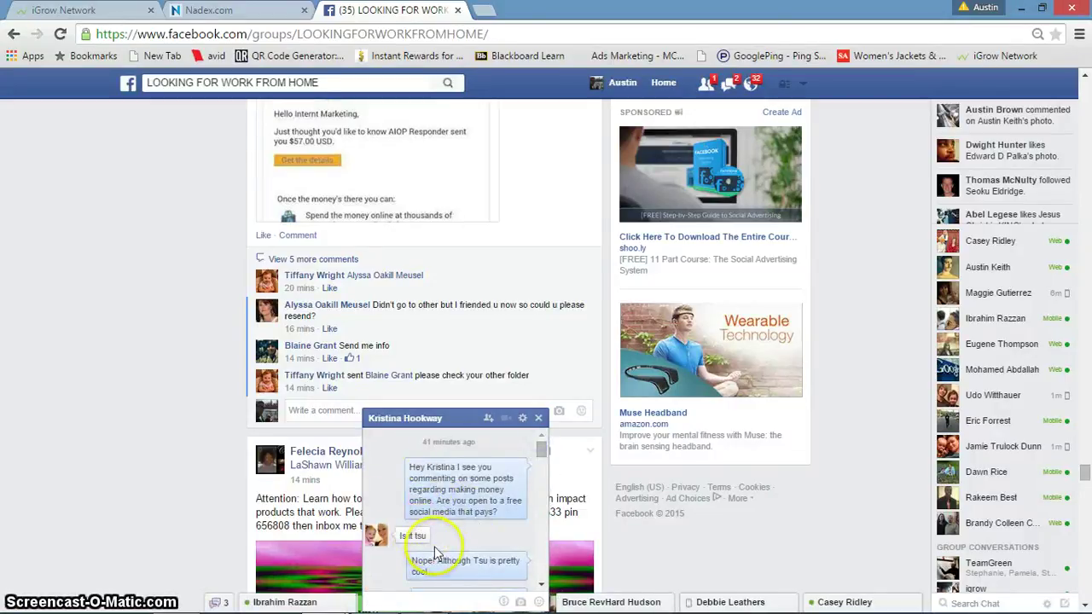
pyautogui.moveTo(545, 447); pyautogui.dragTo(544, 472)
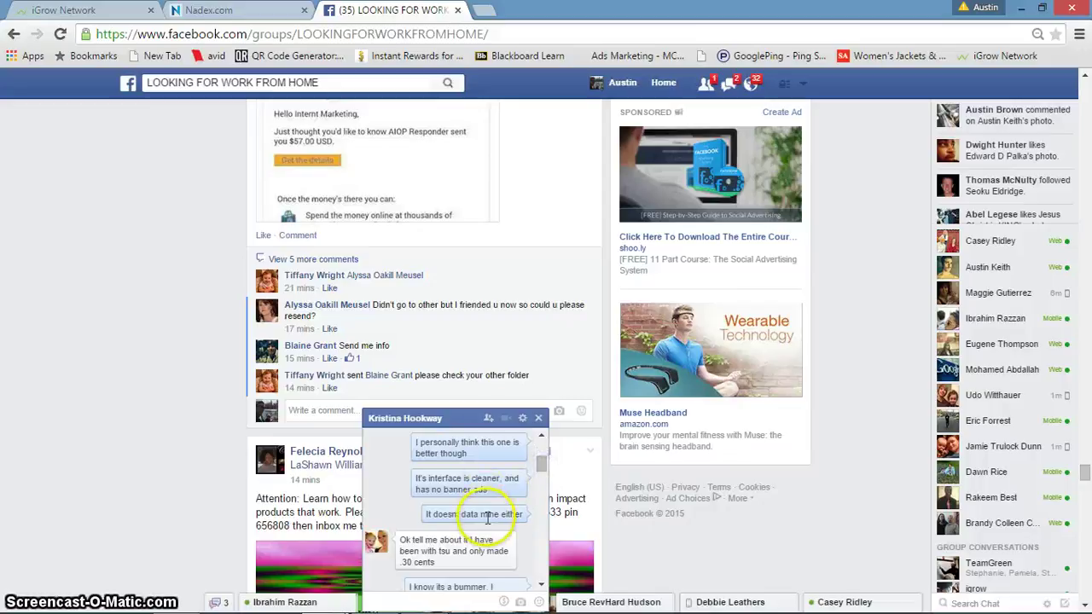
pyautogui.moveTo(540, 463); pyautogui.dragTo(563, 556)
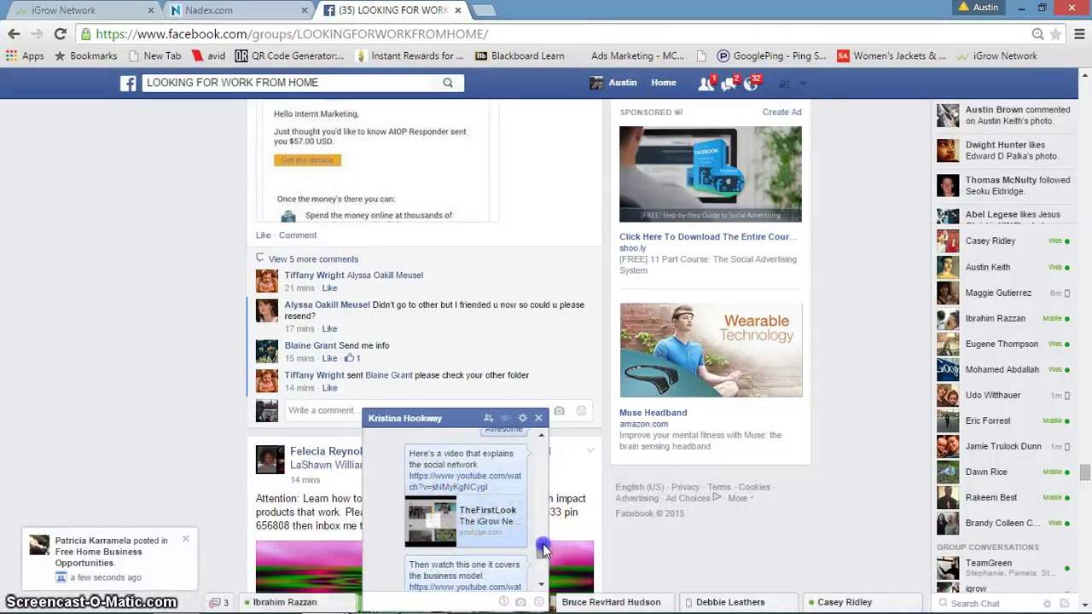
pyautogui.moveTo(541, 548); pyautogui.dragTo(544, 568)
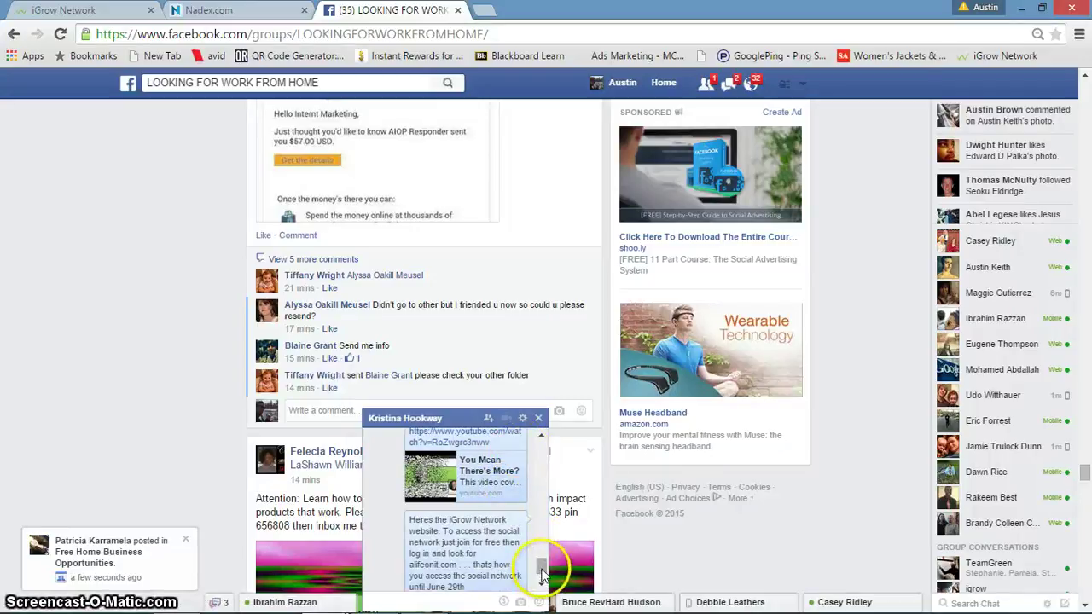
pyautogui.moveTo(543, 573); pyautogui.dragTo(546, 582)
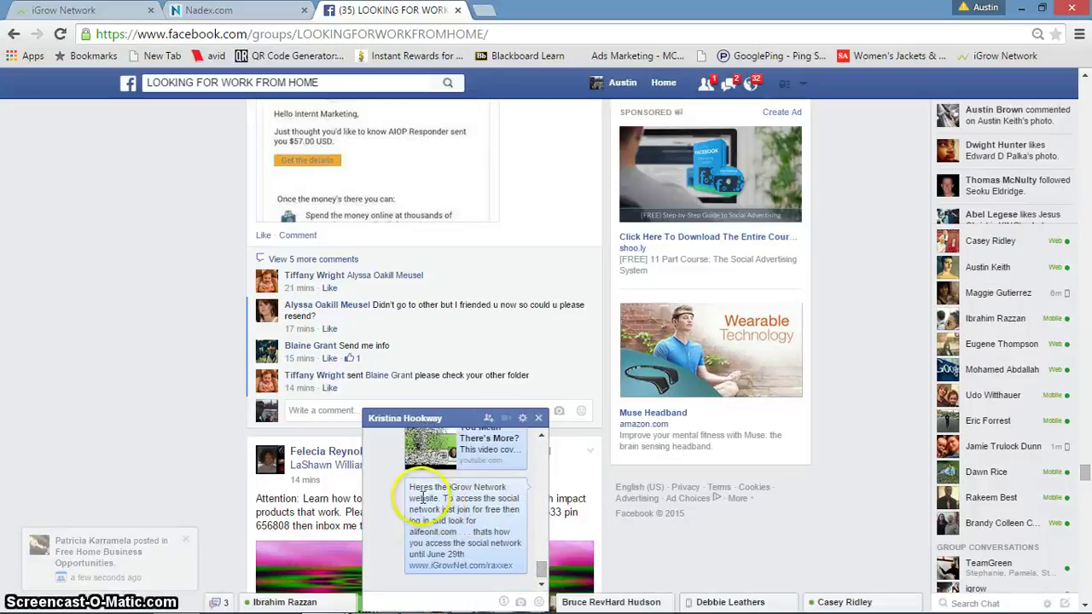
# Highlight the iGrow Network website message, re-examine the two video messages before it, and minimise the chat
pyautogui.moveTo(410, 488); pyautogui.dragTo(546, 580)
pyautogui.click(573, 553)
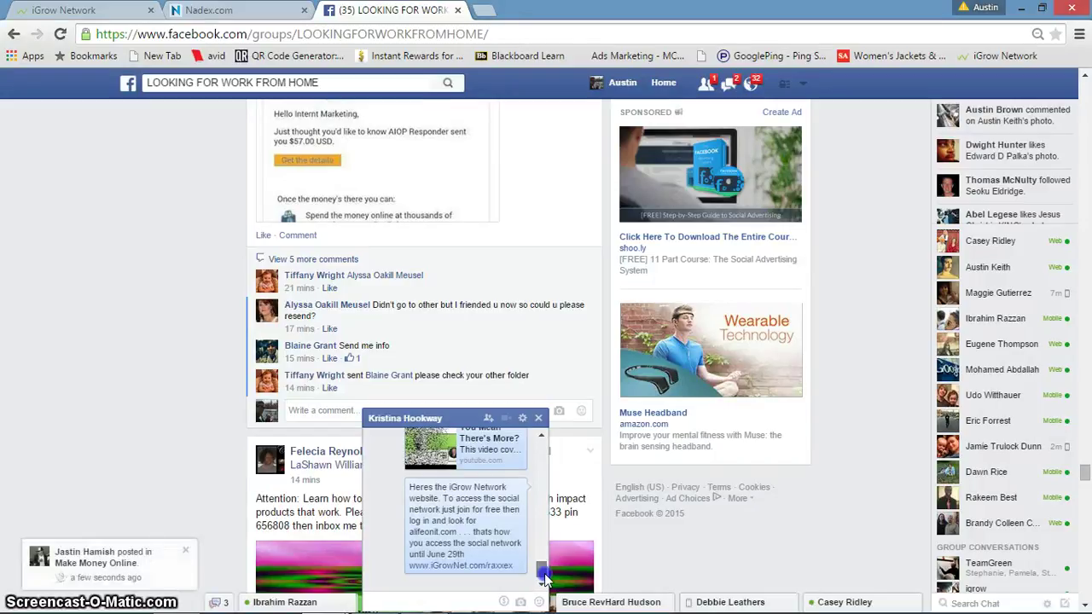
pyautogui.moveTo(547, 573)
pyautogui.mouseDown()
pyautogui.moveTo(547, 558)
pyautogui.moveTo(544, 572)
pyautogui.mouseUp()
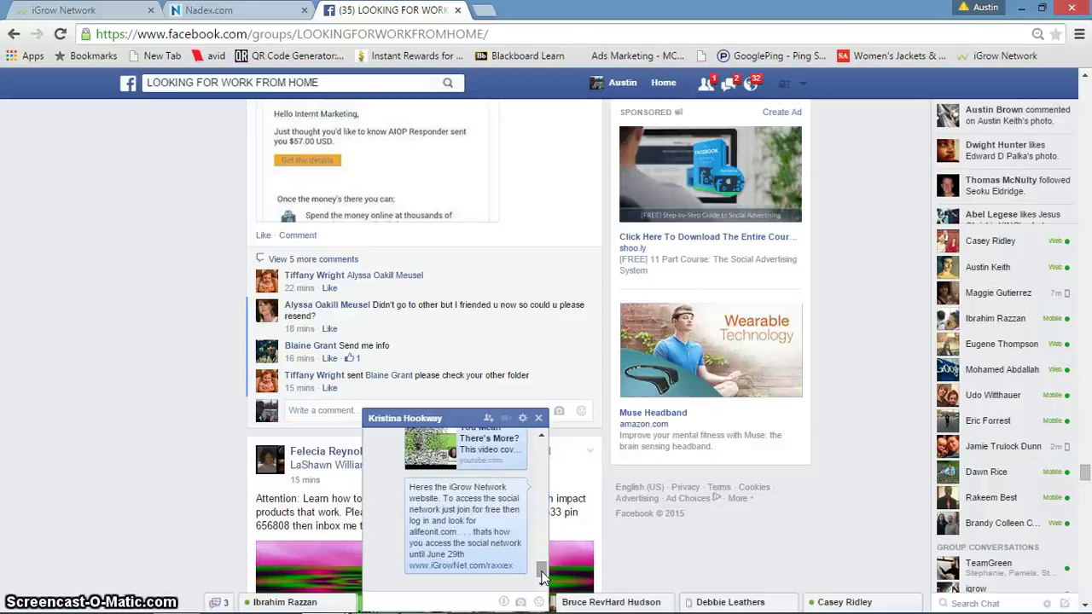
pyautogui.moveTo(540, 572); pyautogui.dragTo(541, 555)
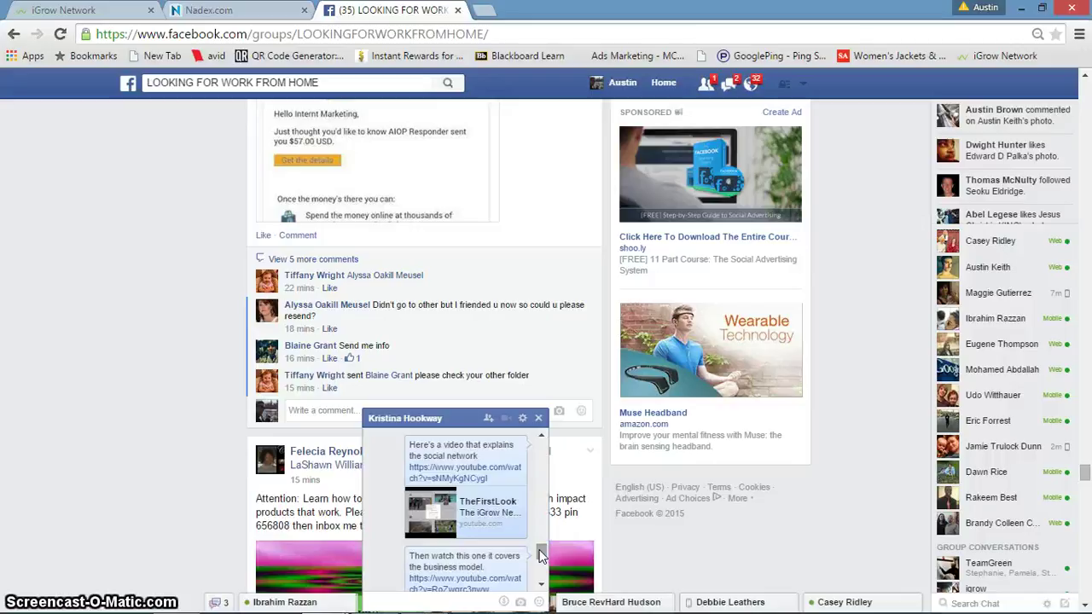
pyautogui.scroll(3, 540, 554)
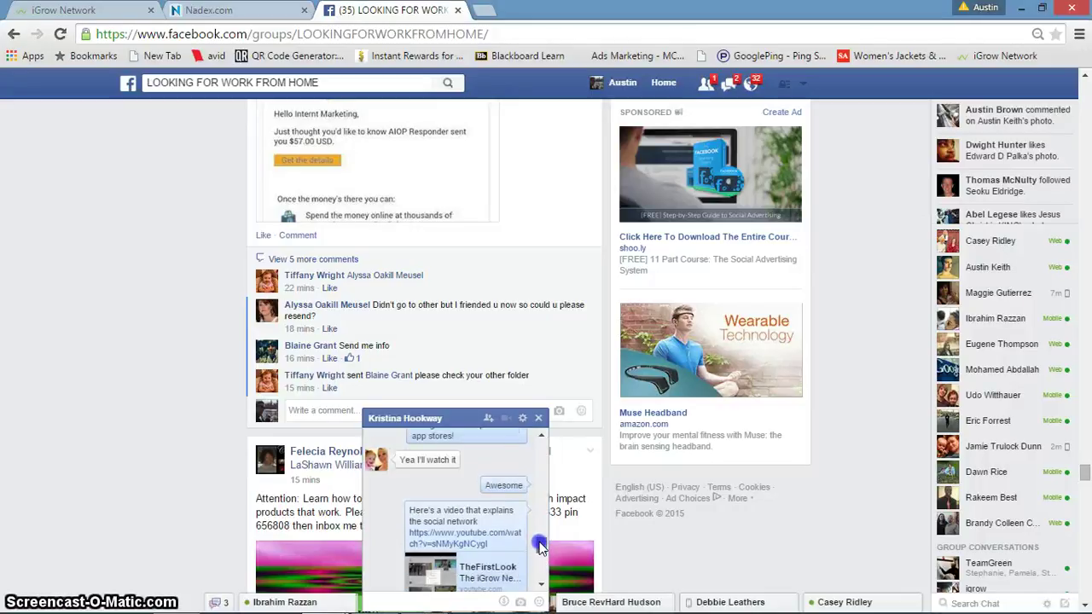
pyautogui.moveTo(540, 550); pyautogui.dragTo(542, 567)
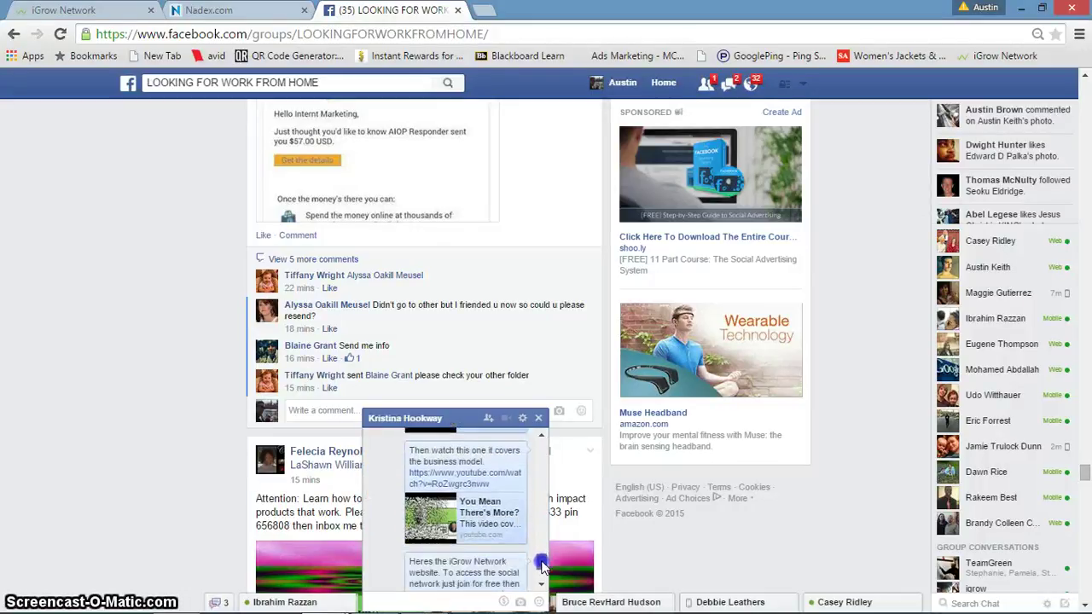
pyautogui.click(460, 424)
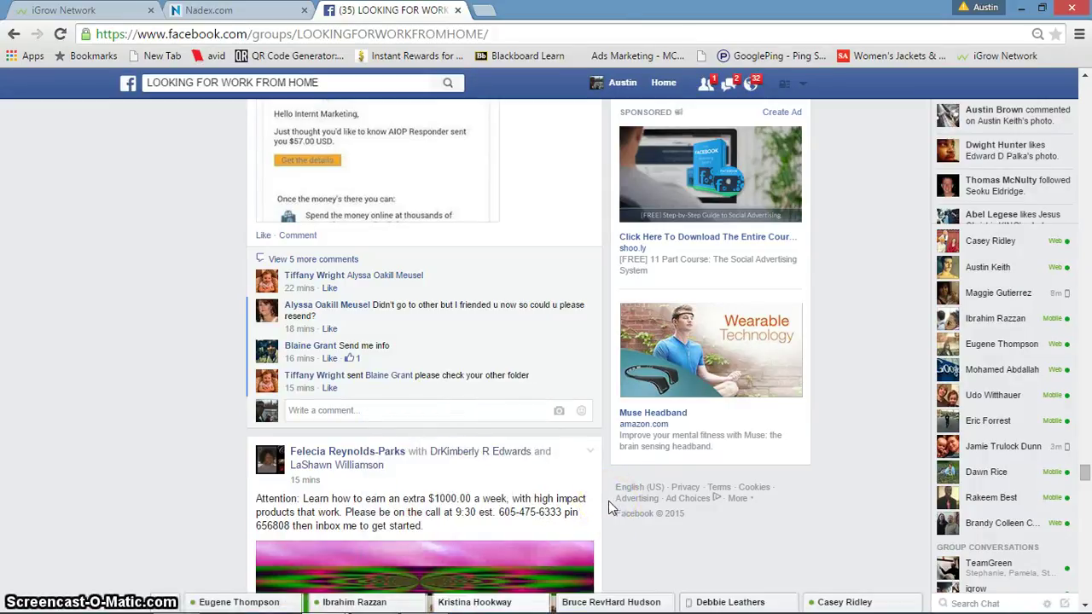
# Find the unread "In good lil bruh" reply in the message inbox, open it, and begin an answer with "Alright"
pyautogui.click(730, 86)
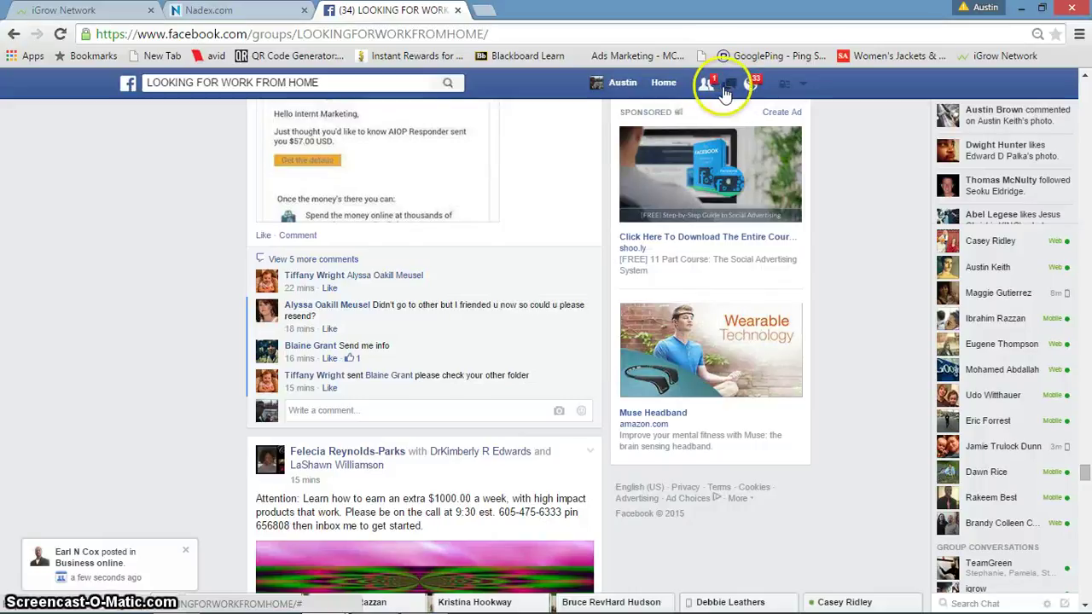
pyautogui.click(727, 85)
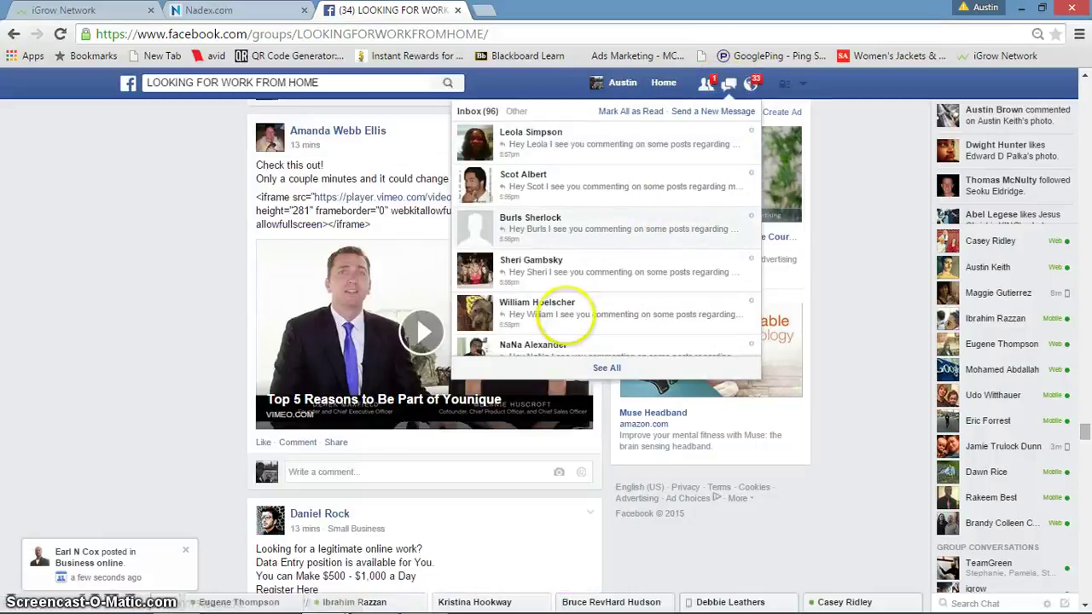
pyautogui.scroll(-5, 672, 230)
pyautogui.scroll(-2, 690, 196)
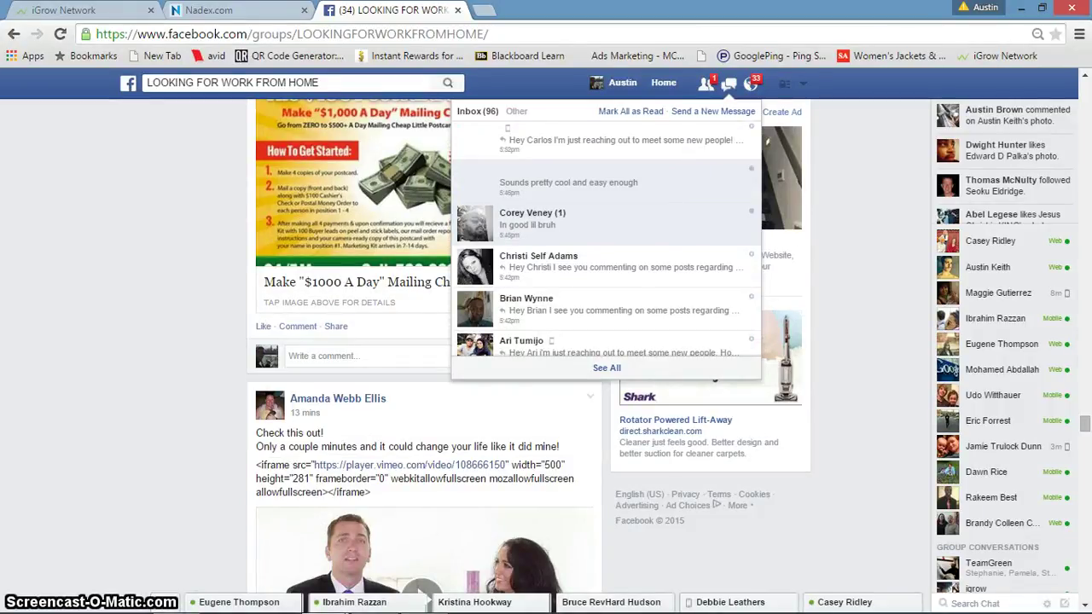
pyautogui.click(602, 242)
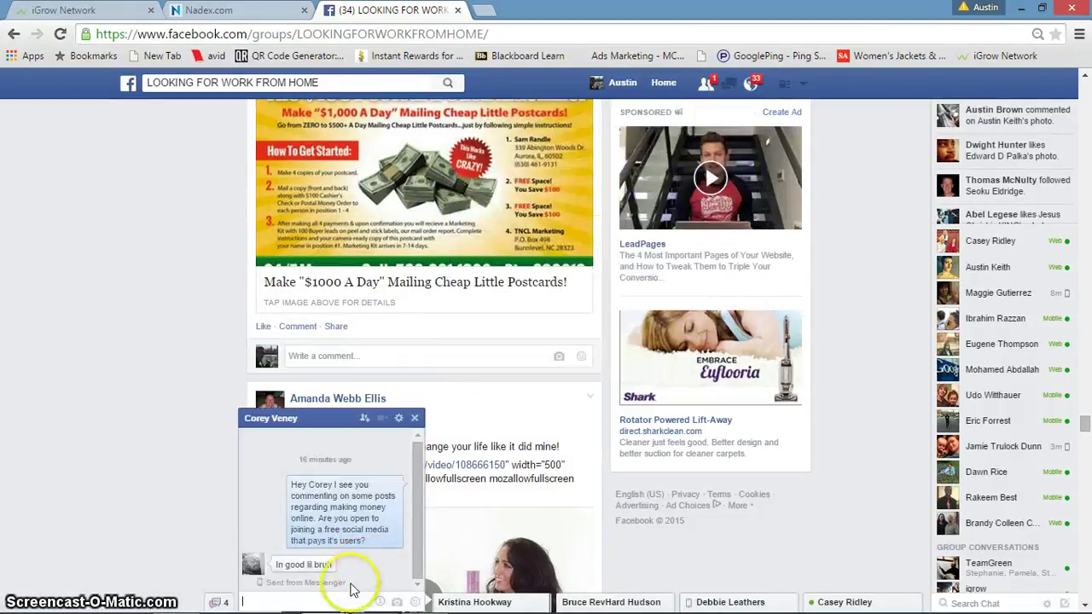
pyautogui.write('Alright ')
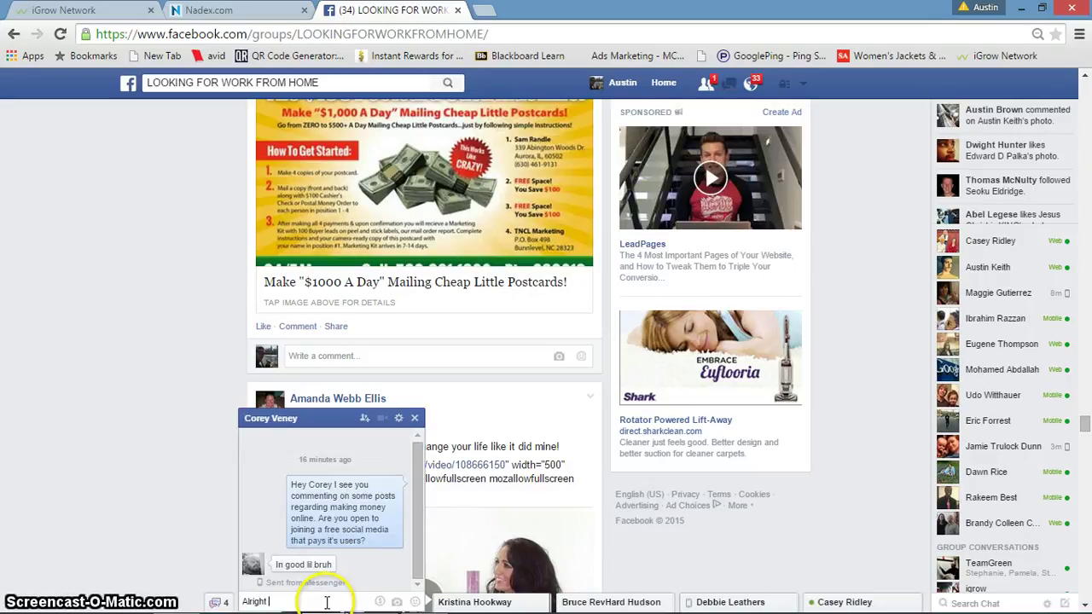
pyautogui.write('well then why are you')
pyautogui.press('BackSpace')
pyautogui.press('BackSpace')
pyautogui.press('BackSpace')
pyautogui.press('BackSpace')
pyautogui.press('BackSpace')
pyautogui.press('BackSpace')
pyautogui.press('BackSpace')
pyautogui.press('BackSpace')
pyautogui.press('BackSpace')
pyautogui.press('BackSpace')
pyautogui.press('BackSpace')
pyautogui.press('BackSpace')
pyautogui.press('BackSpace')
pyautogui.press('BackSpace')
pyautogui.press('BackSpace')
pyautogui.press('BackSpace')
pyautogui.press('BackSpace')
pyautogui.press('BackSpace')
pyautogui.press('BackSpace')
pyautogui.press('BackSpace')
pyautogui.press('BackSpace')
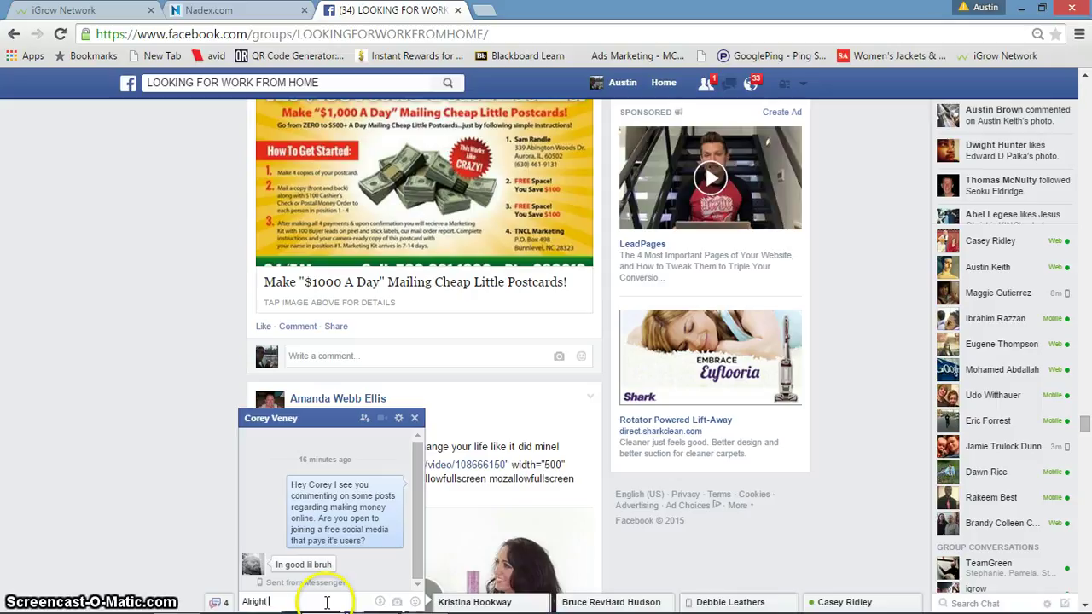
# Complete and send the reply "Alright man", follow it with "Remember the name iT", and minimise the chat
pyautogui.write('man')
pyautogui.press('Return')
pyautogui.write('Remembe')
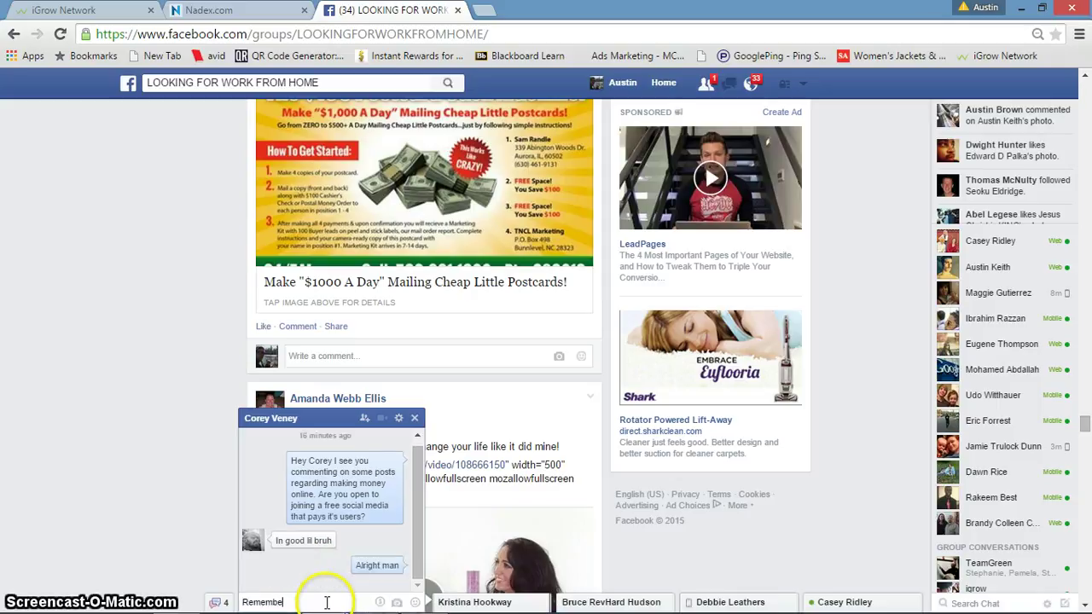
pyautogui.write('r the name iT')
pyautogui.press('Return')
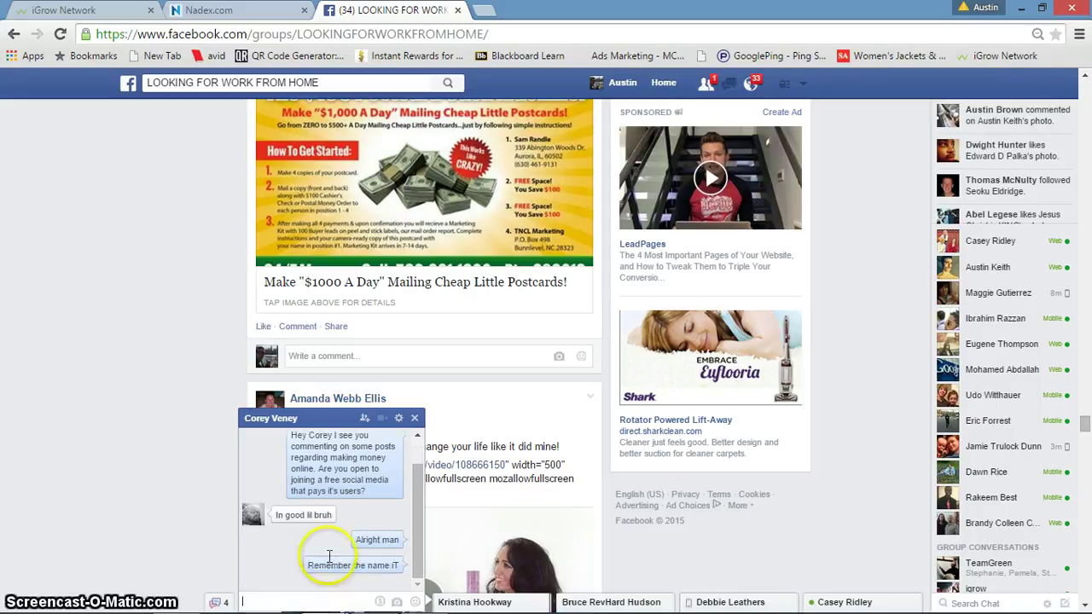
pyautogui.click(318, 417)
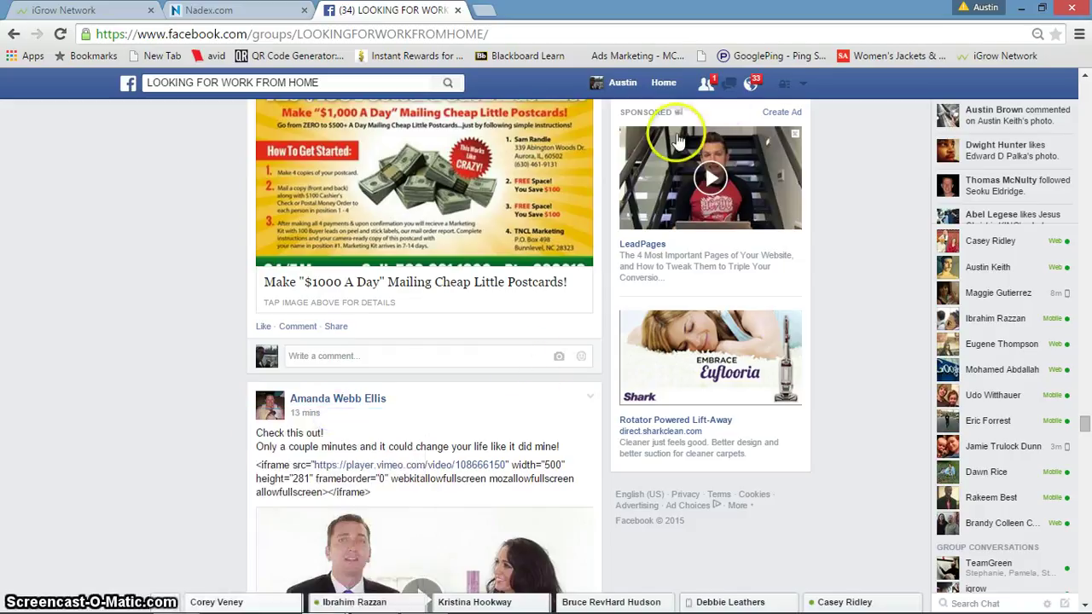
# Review the message inbox for unread replies and the prospecting messages already sent
pyautogui.click(730, 85)
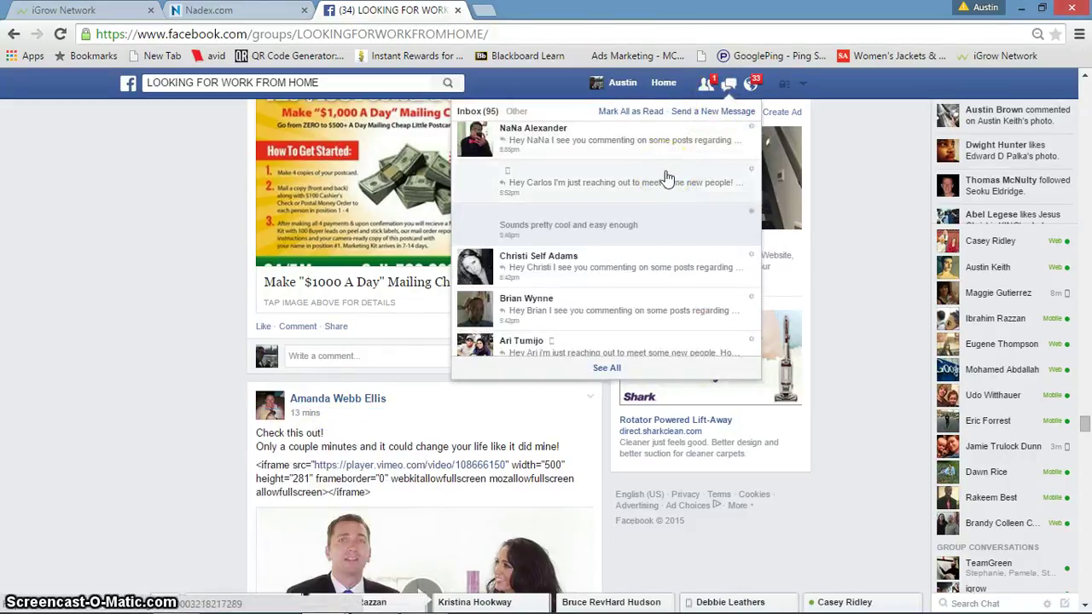
pyautogui.scroll(-3, 678, 222)
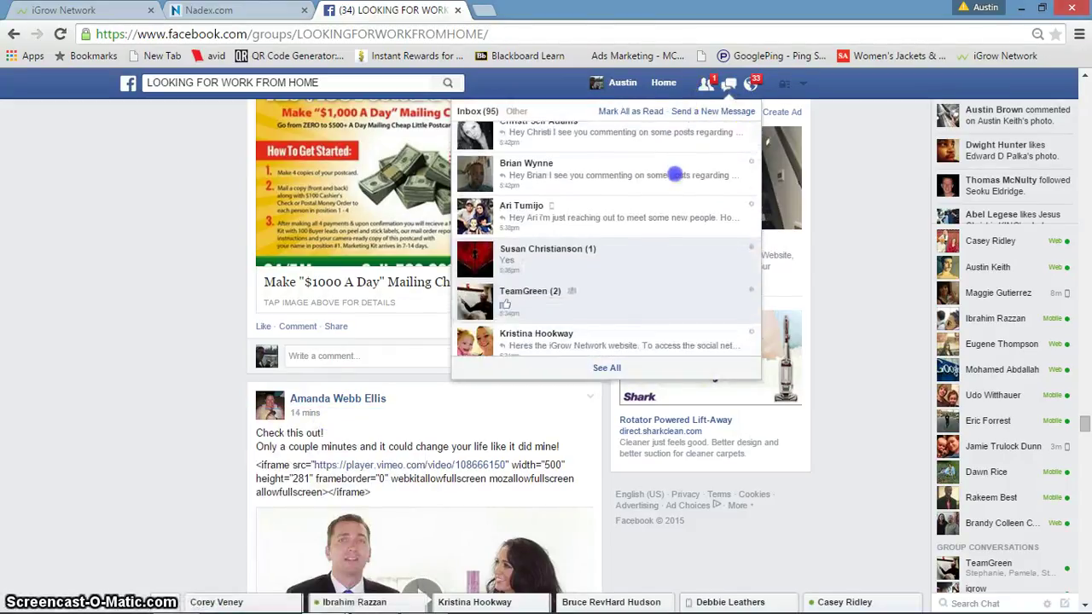
pyautogui.scroll(3, 676, 176)
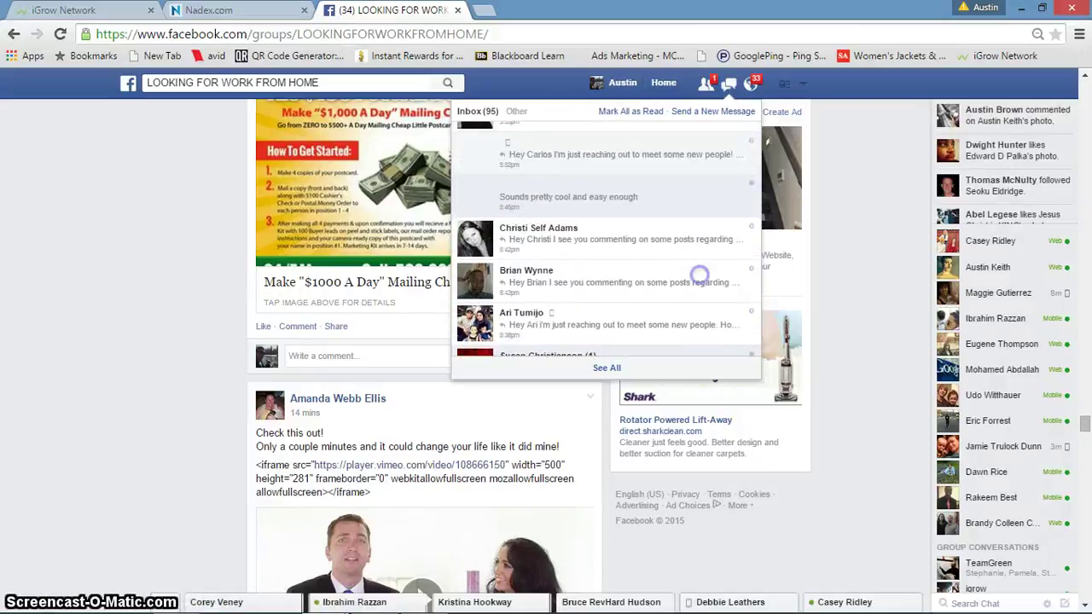
pyautogui.scroll(-5, 698, 273)
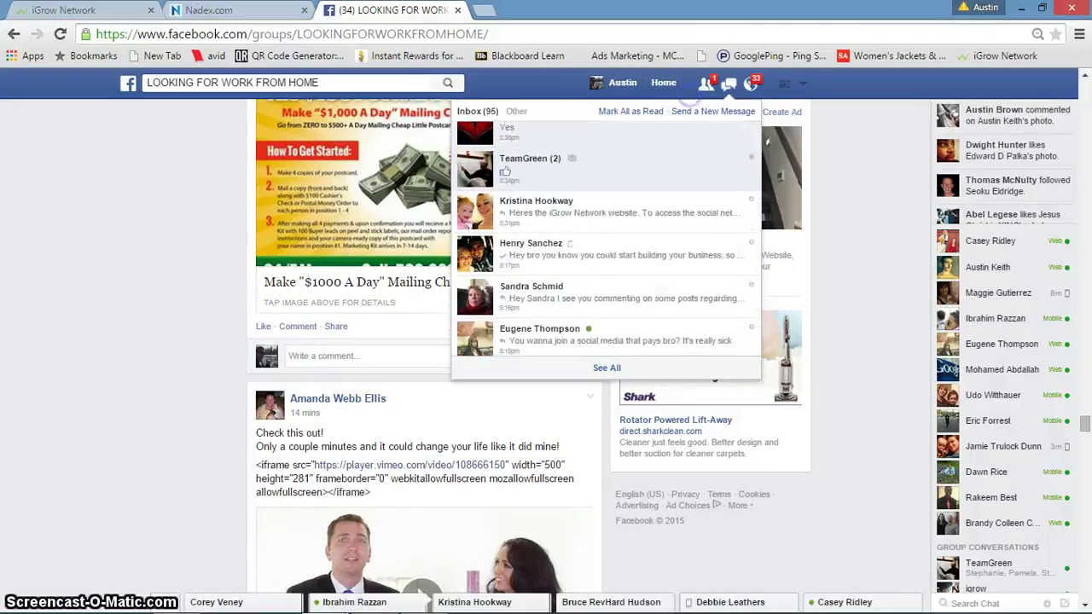
pyautogui.scroll(-1, 646, 269)
pyautogui.scroll(5, 666, 292)
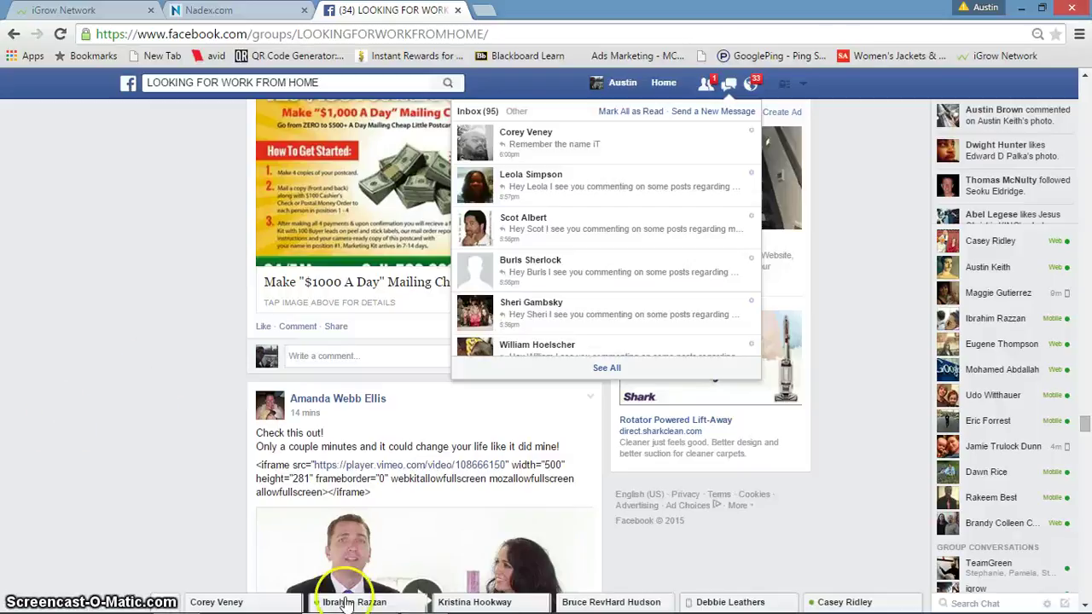
pyautogui.moveTo(411, 604)
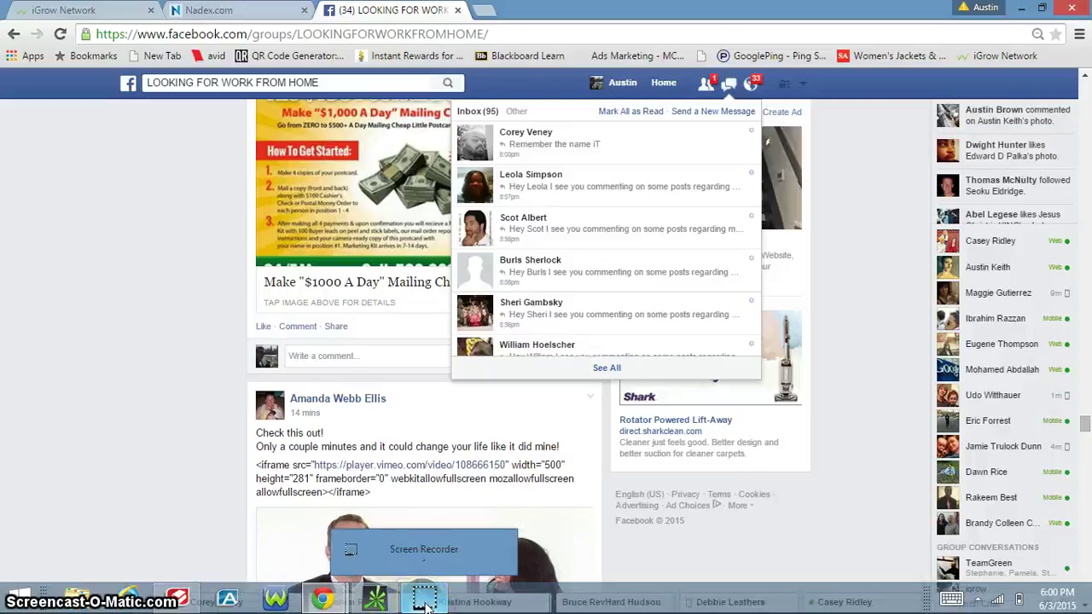